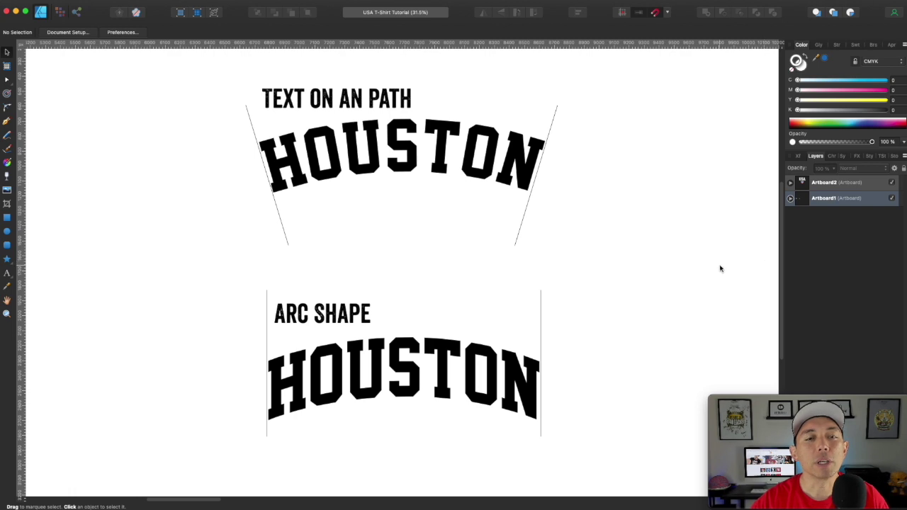
Inspect the font of the curved HOUSTON lettering in the text-on-a-path example, including its full text selection
click(403, 179)
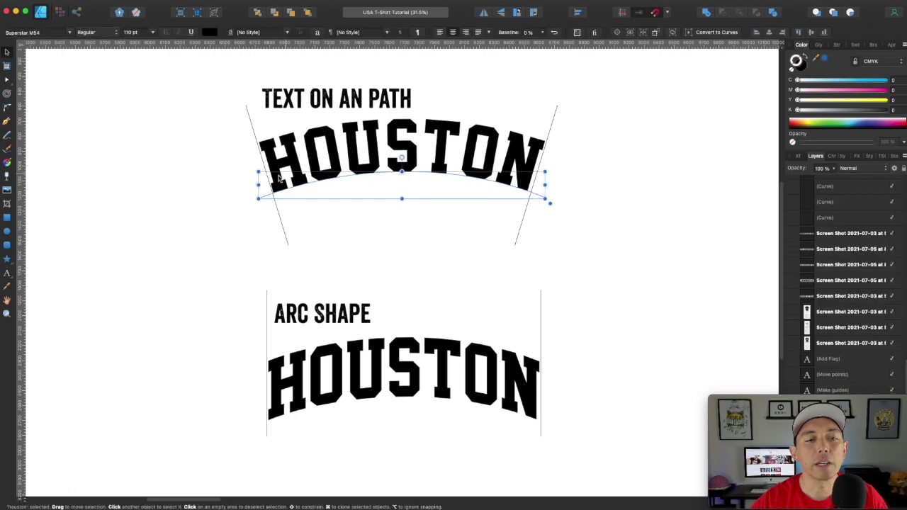
click(349, 163)
double_click(349, 163)
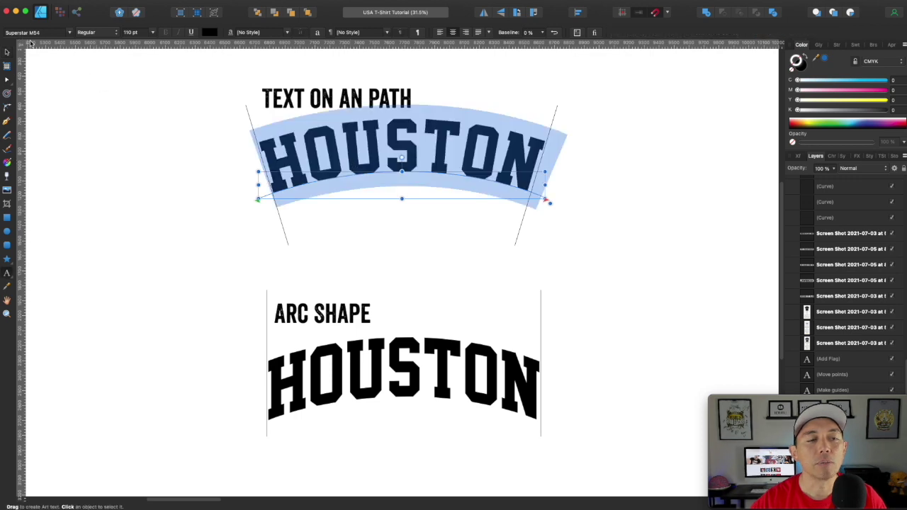
click(367, 155)
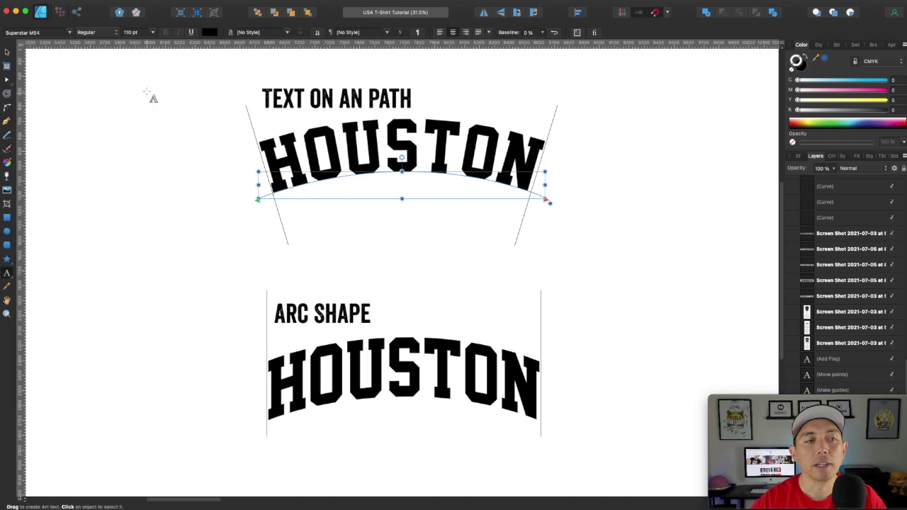
click(7, 53)
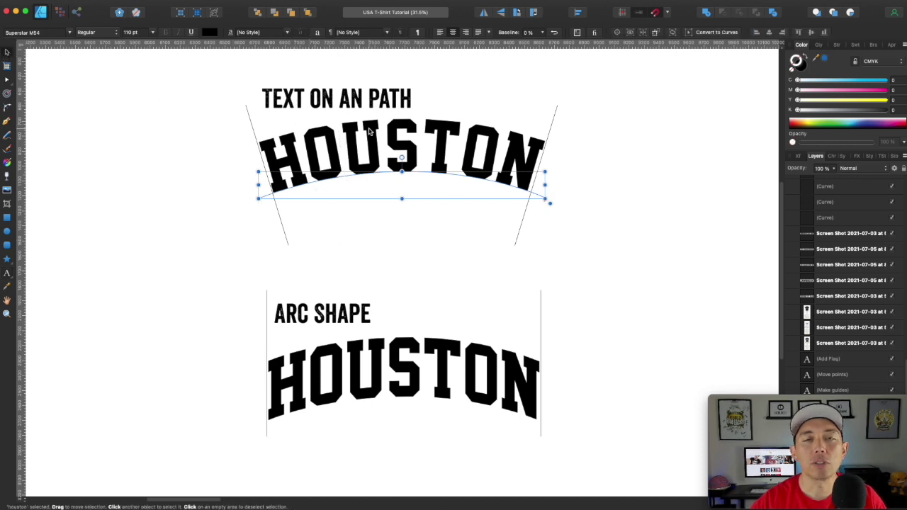
click(176, 118)
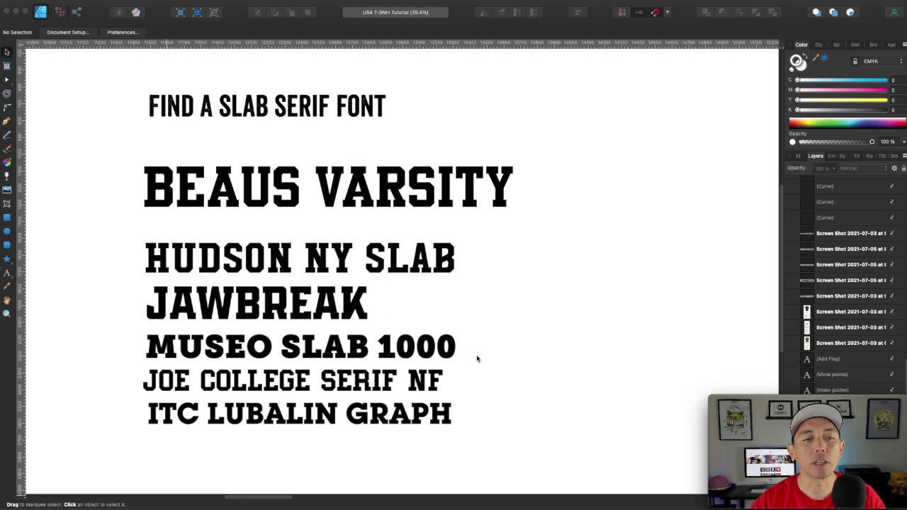
Check which font family the BEAUS VARSITY sample under the slab serif heading uses
double_click(247, 206)
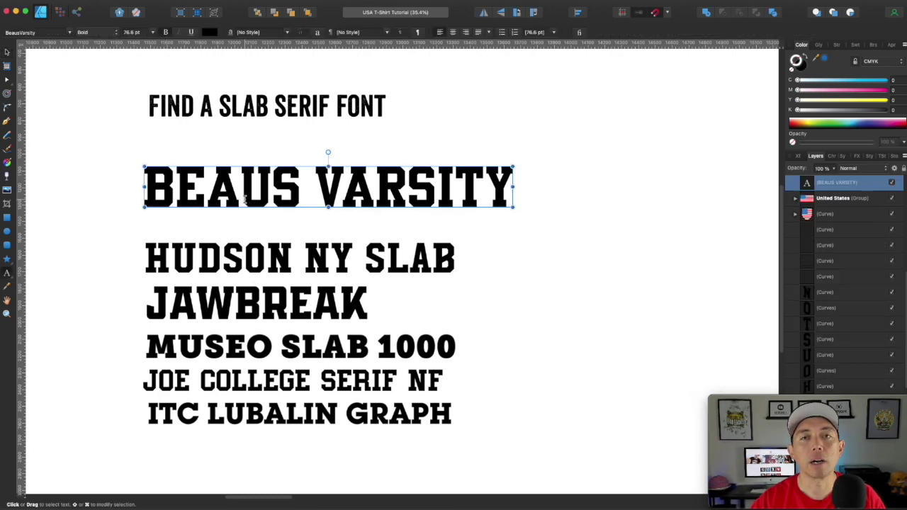
triple_click(236, 196)
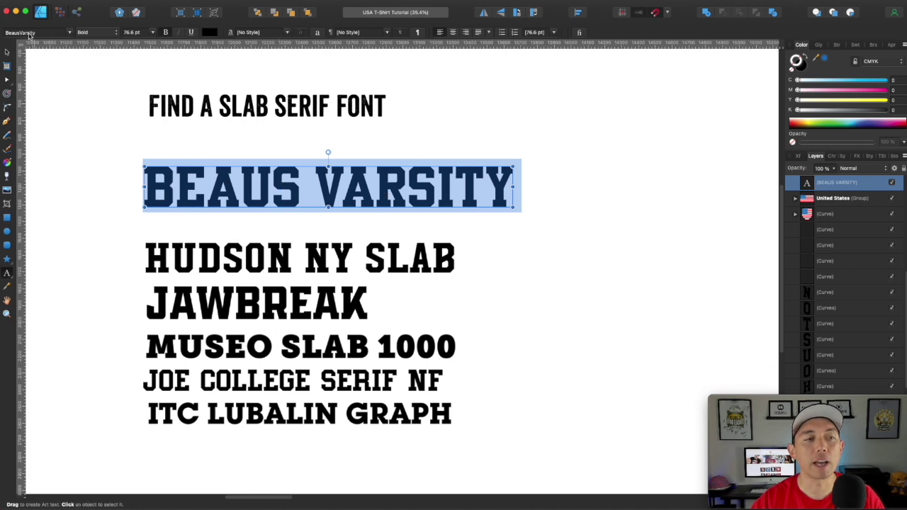
click(241, 170)
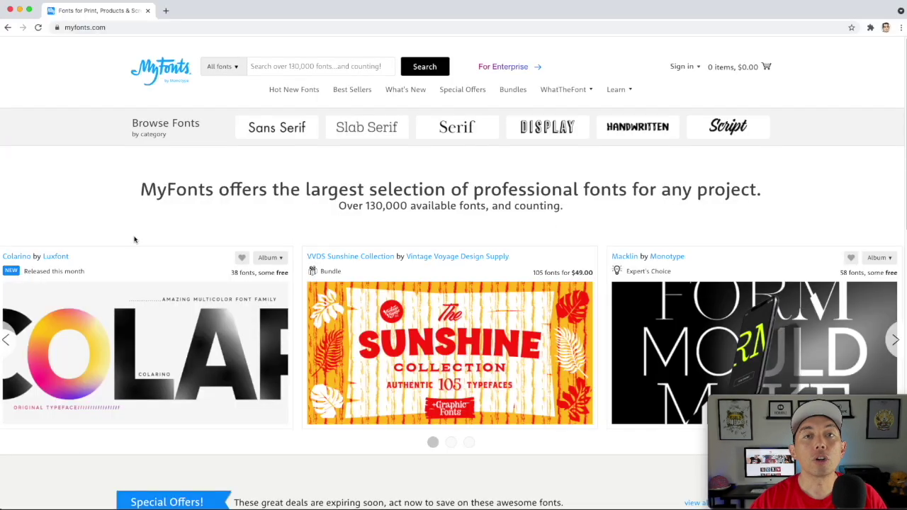
Switch to MyFonts in the browser, open the Slab Serif category and filter the fonts to a weight of 76% to 100%
click(372, 130)
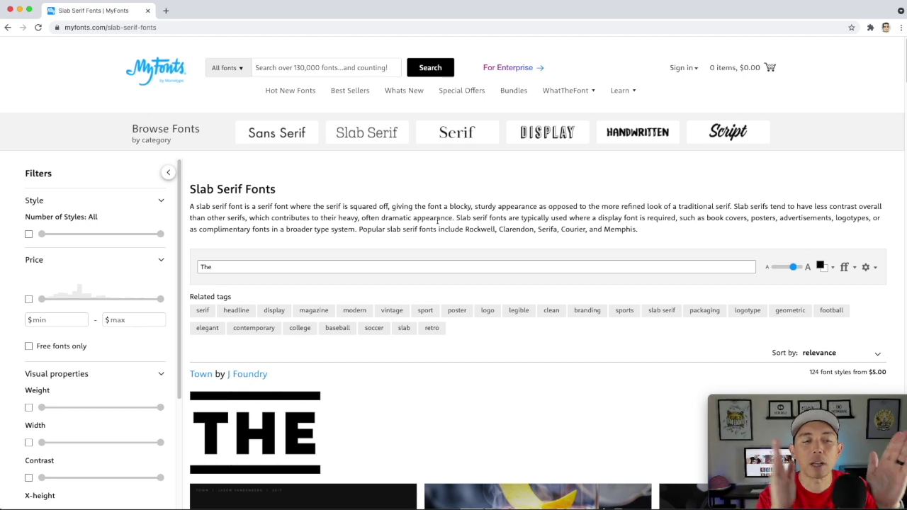
scroll(439, 217, down, 3)
scroll(443, 207, down, 5)
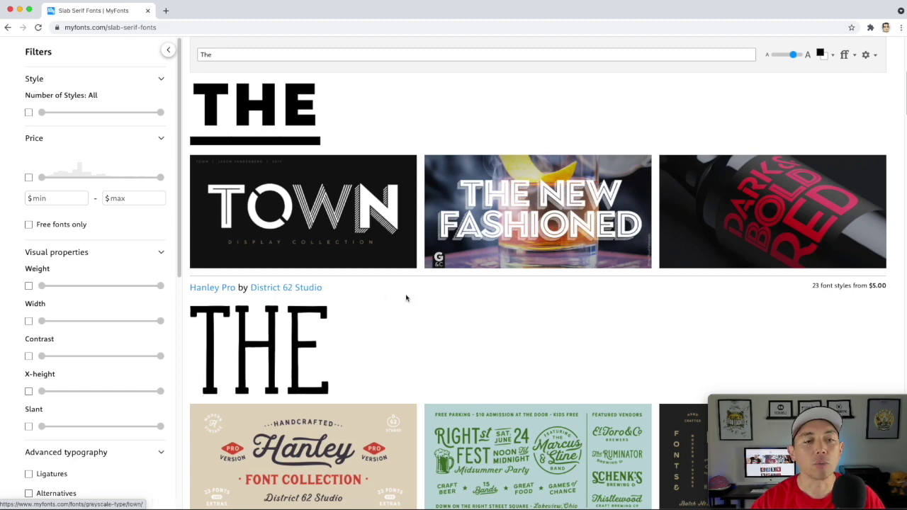
scroll(406, 298, up, 5)
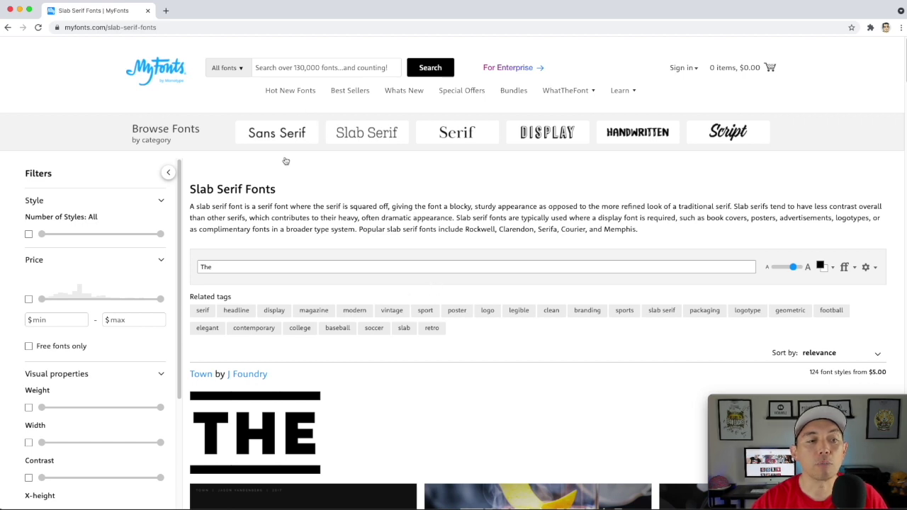
mouse_move(43, 410)
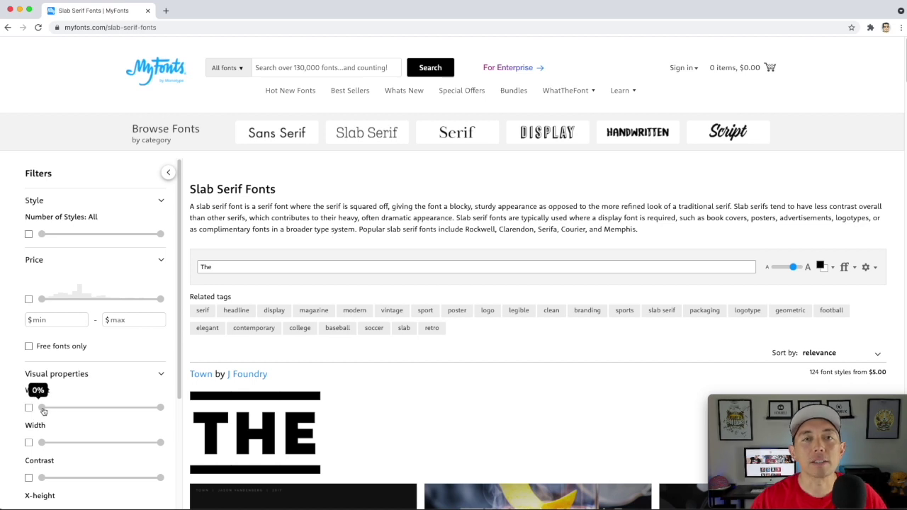
drag(42, 410, 133, 407)
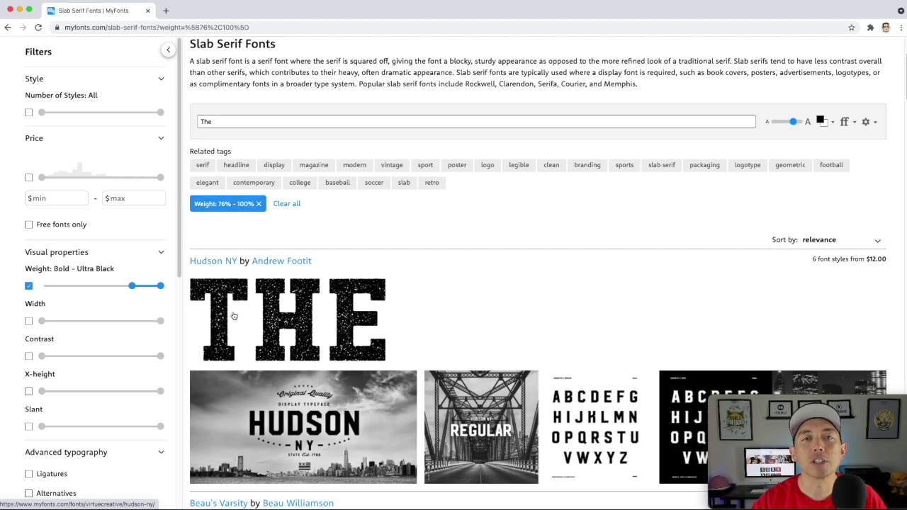
Browse the filtered heavy slab serif fonts and compare their previews for a varsity-style typeface
scroll(212, 284, down, 5)
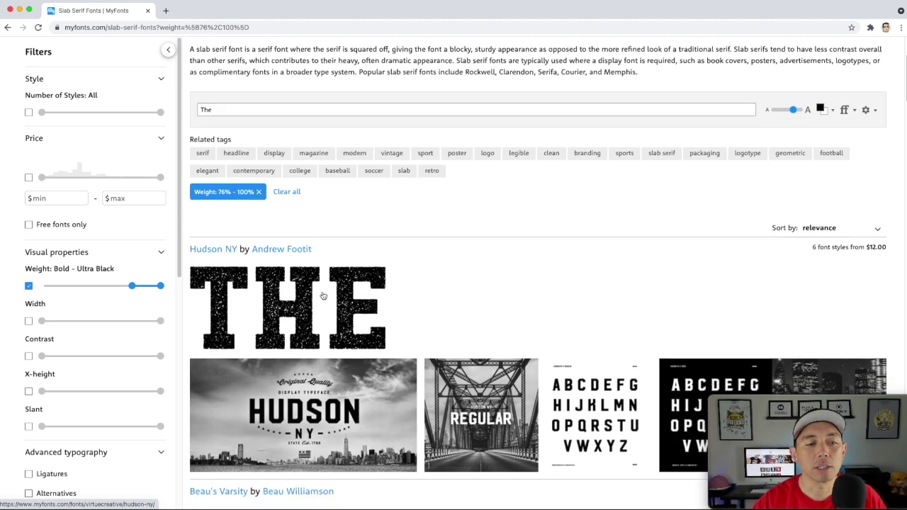
scroll(227, 340, down, 2)
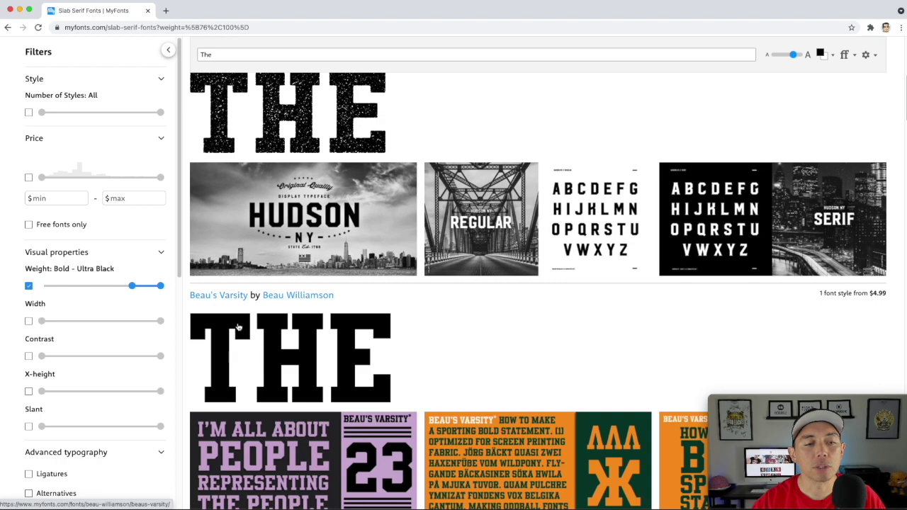
scroll(272, 318, down, 12)
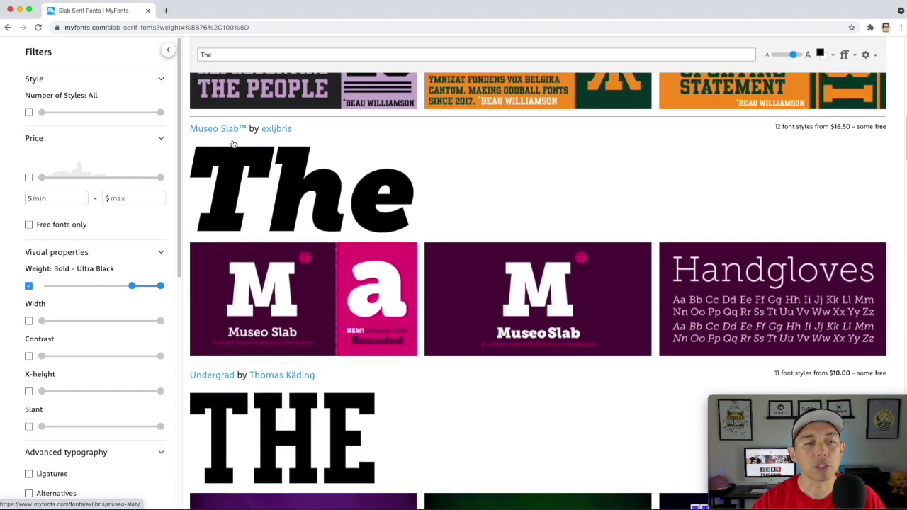
scroll(202, 150, down, 9)
scroll(306, 274, down, 12)
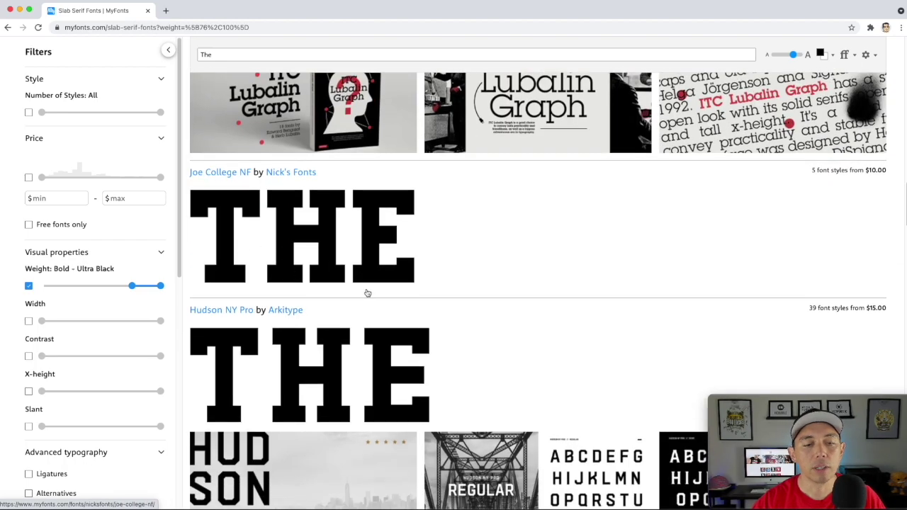
scroll(365, 293, down, 16)
scroll(367, 293, down, 16)
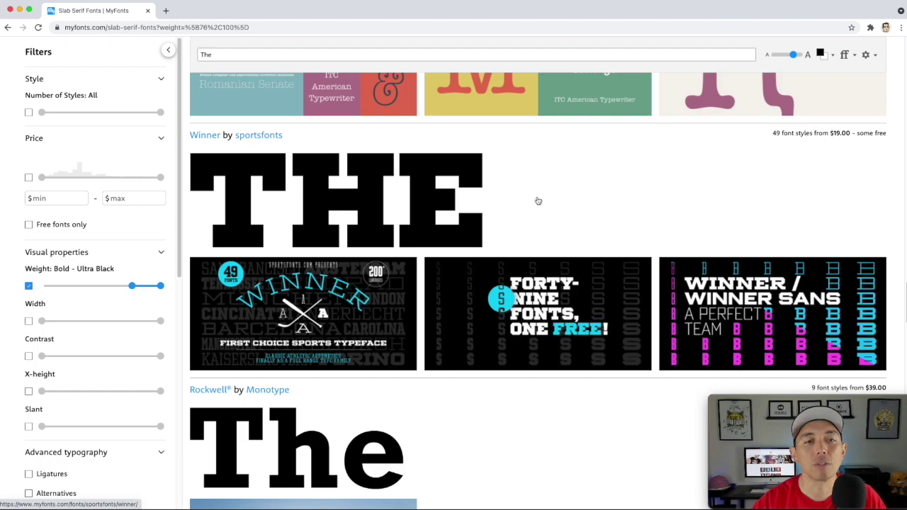
scroll(538, 200, down, 13)
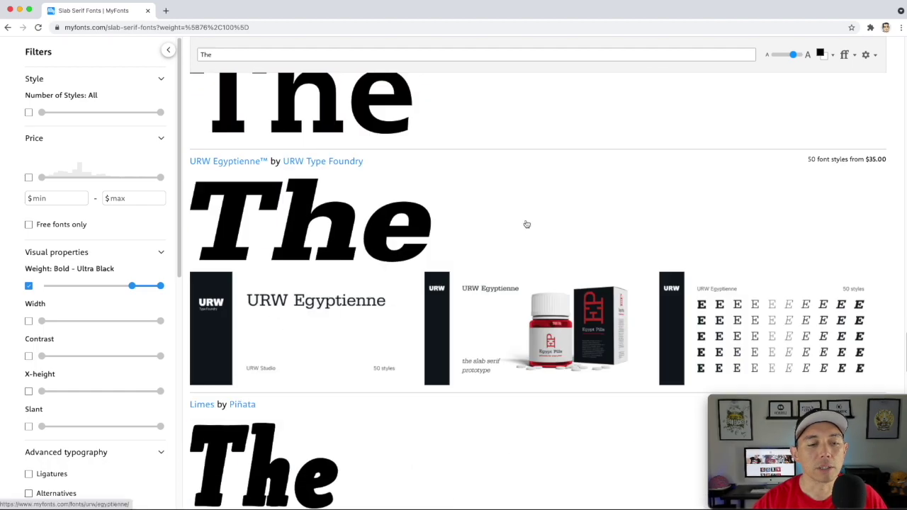
scroll(527, 224, up, 15)
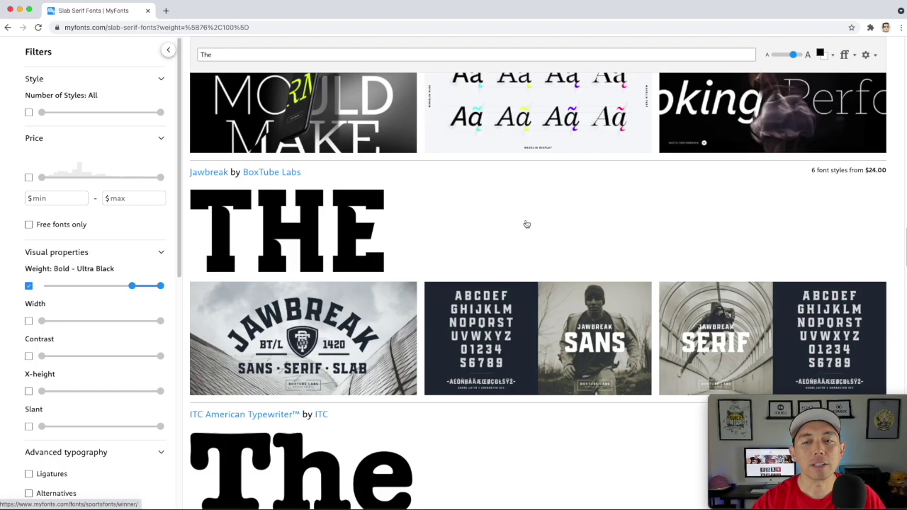
scroll(526, 224, up, 10)
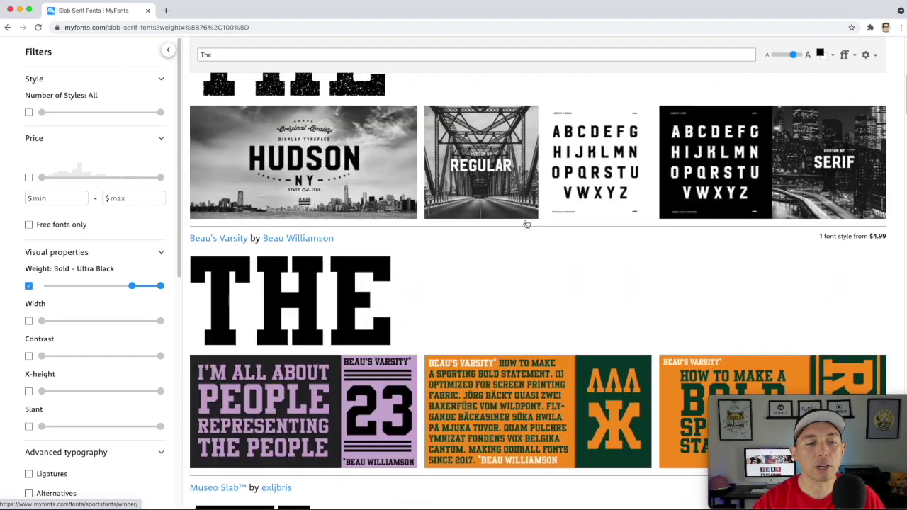
scroll(526, 224, down, 1)
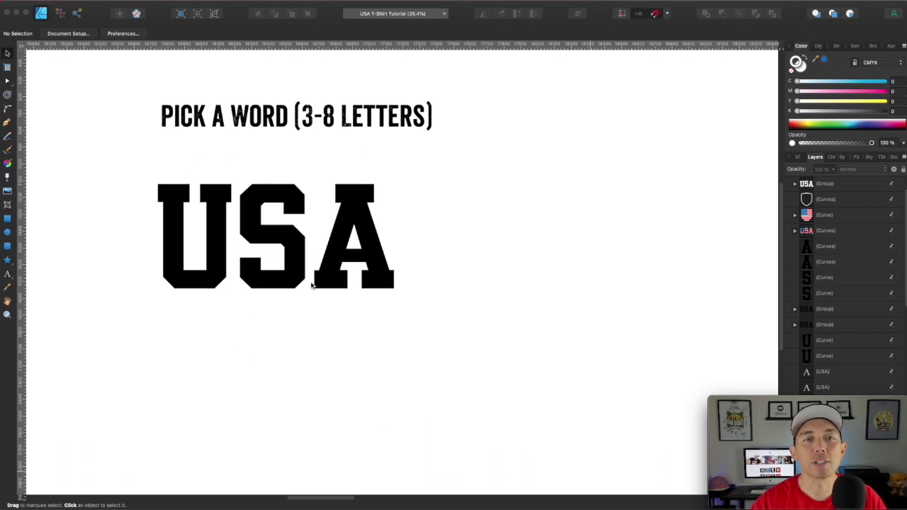
Switch back to Affinity Designer and replace the USA text under the PICK A WORD heading with "Houston"
click(246, 236)
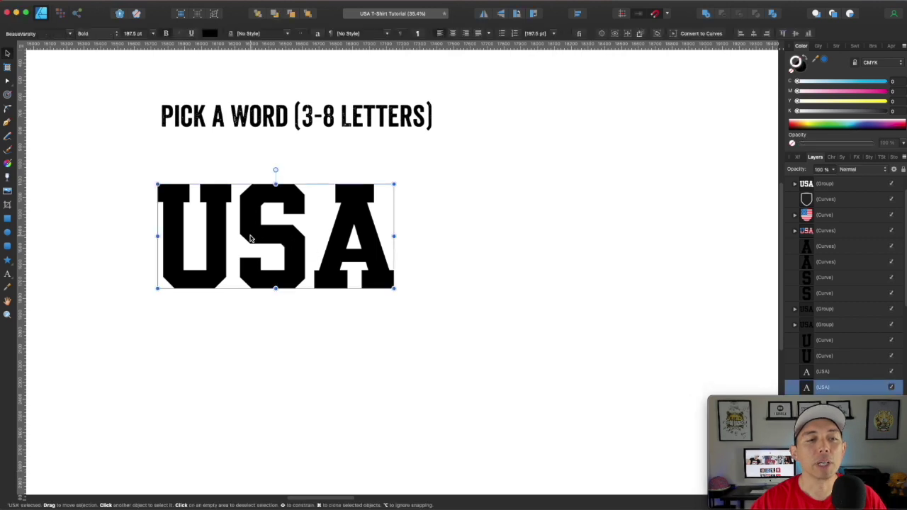
double_click(298, 242)
key(super+a)
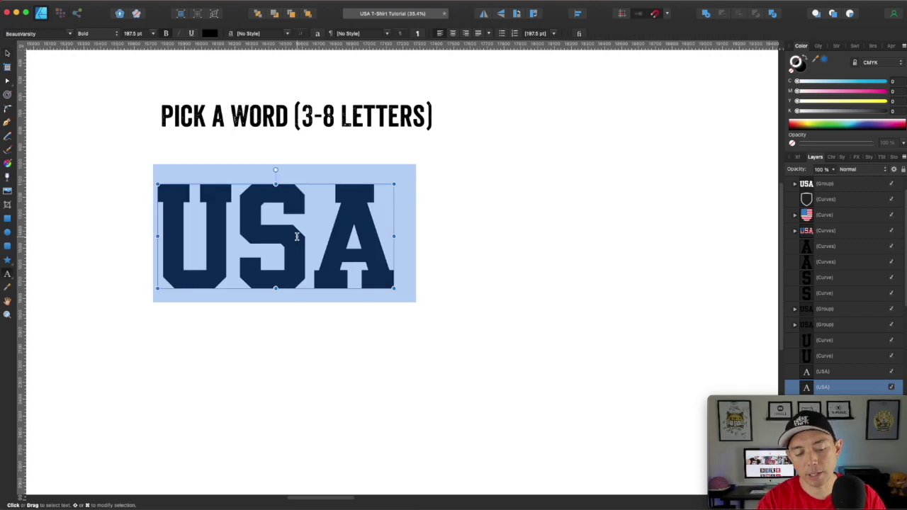
text(HOUSON)
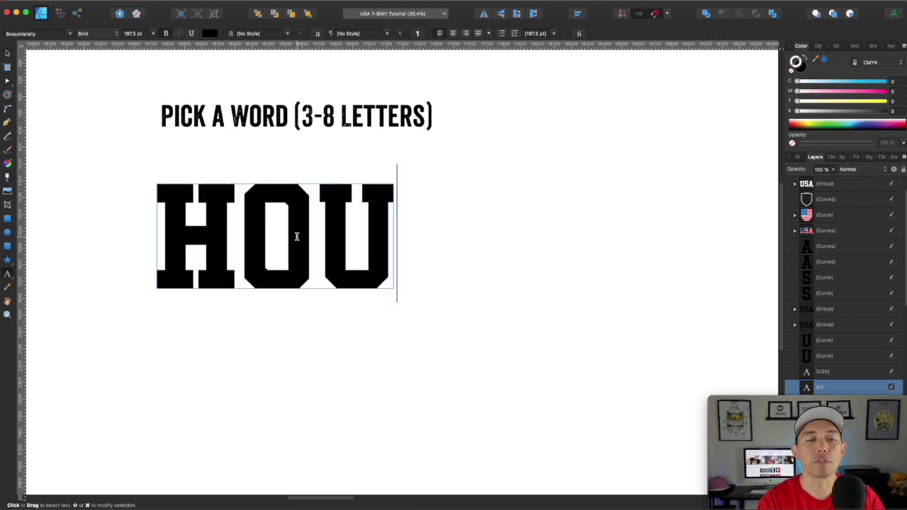
key(BackSpace)
key(BackSpace)
text(TON)
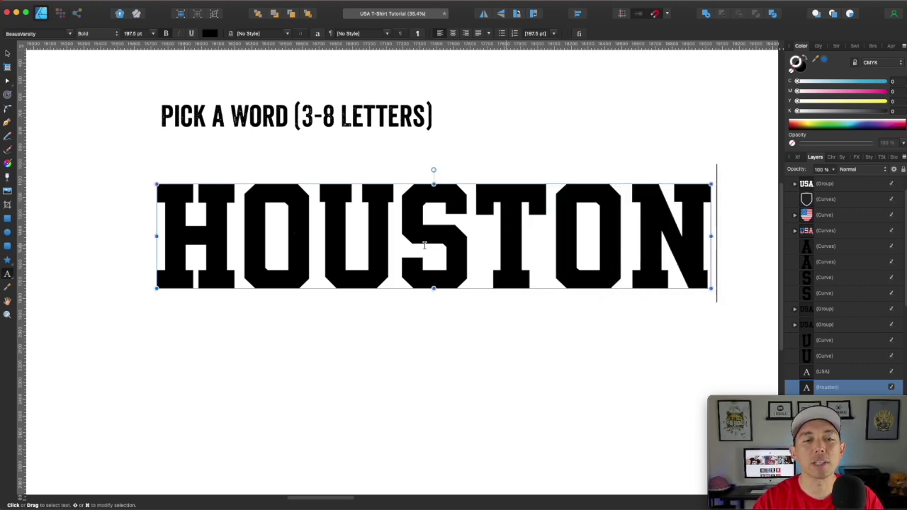
Replace the word Houston with "Philadelphia" and scale the text down to 104.9 pt
triple_click(292, 234)
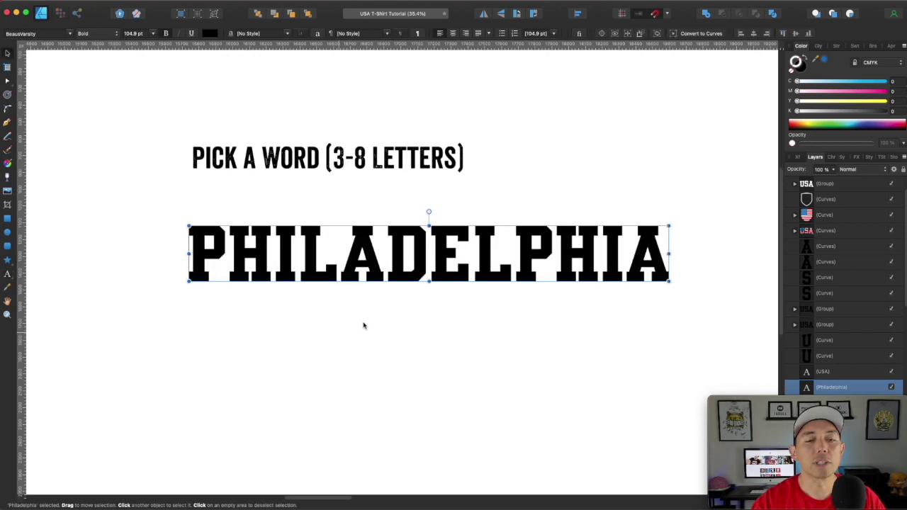
click(415, 322)
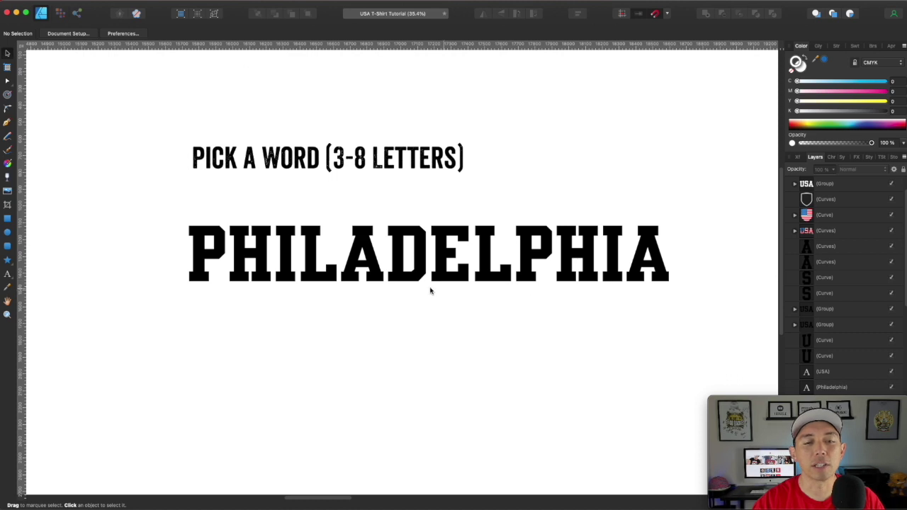
Replace the word Philadelphia with "USA" and enlarge the text proportionally to about 241.4 pt
double_click(379, 248)
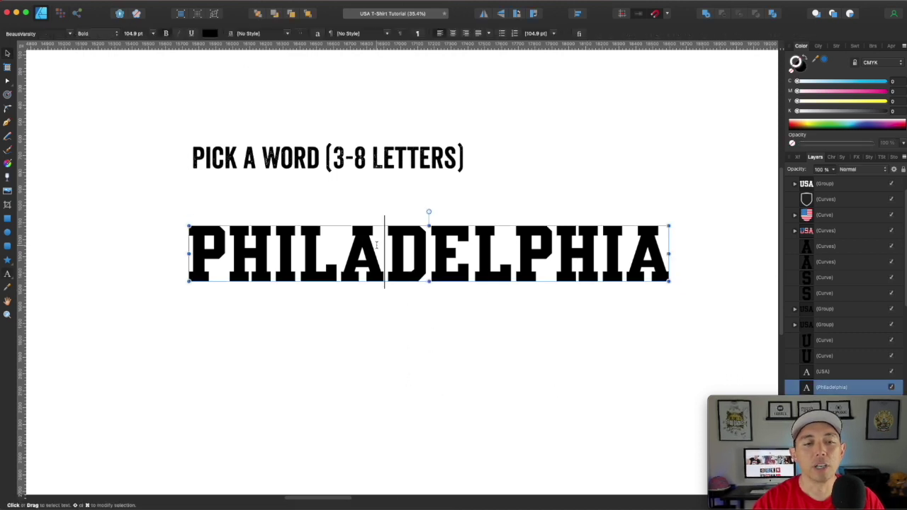
key(super+a)
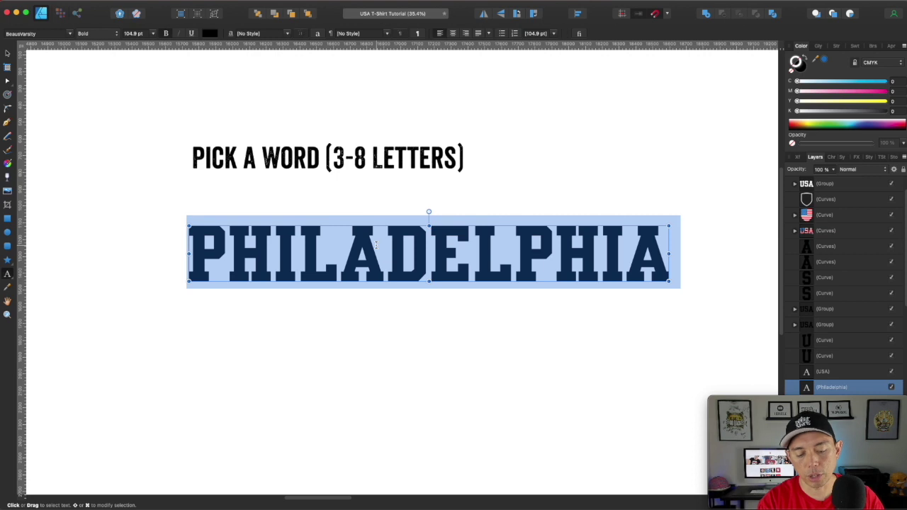
text(USA)
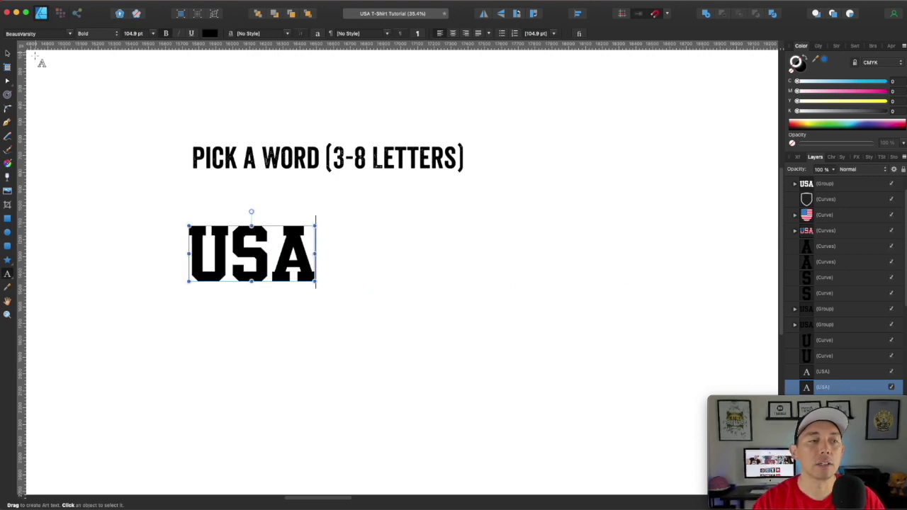
click(7, 53)
drag(315, 281, 478, 352)
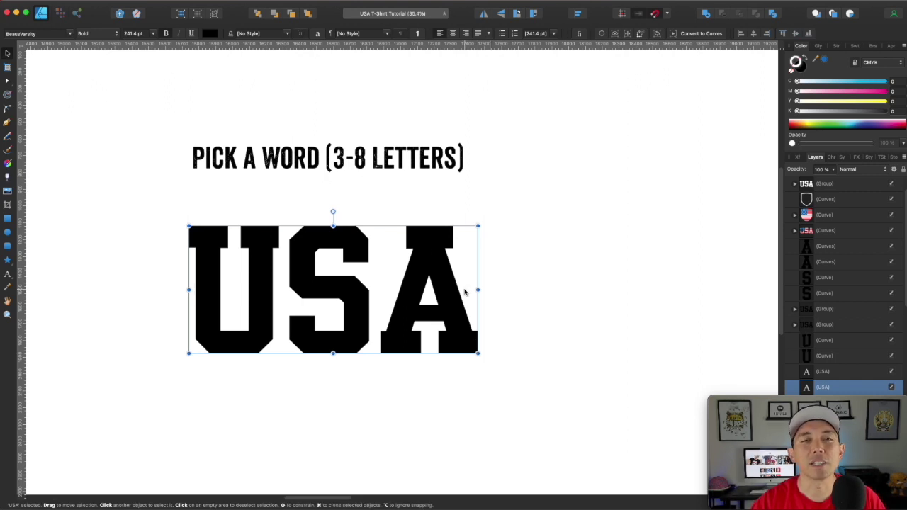
click(527, 245)
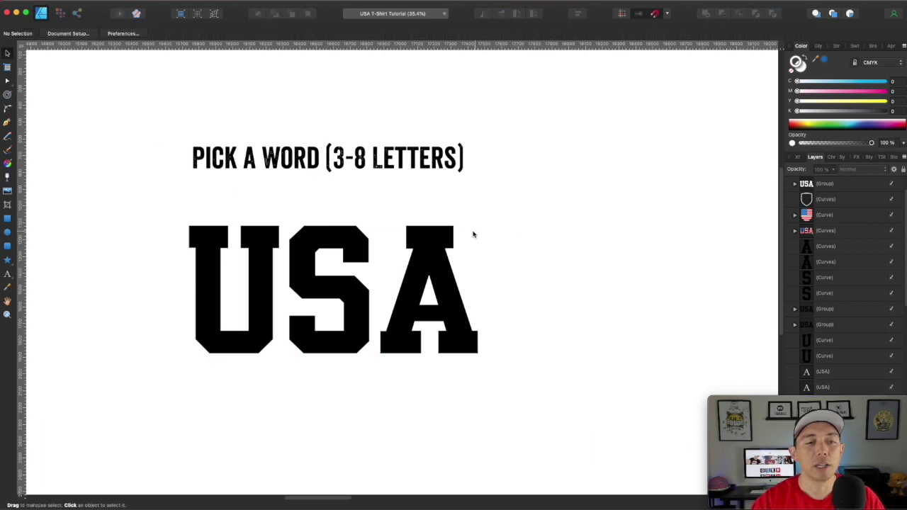
Convert the USA text under the CONVERT TO CURVES heading to curves and ungroup it into separate letters
drag(633, 236, 342, 210)
drag(528, 189, 471, 176)
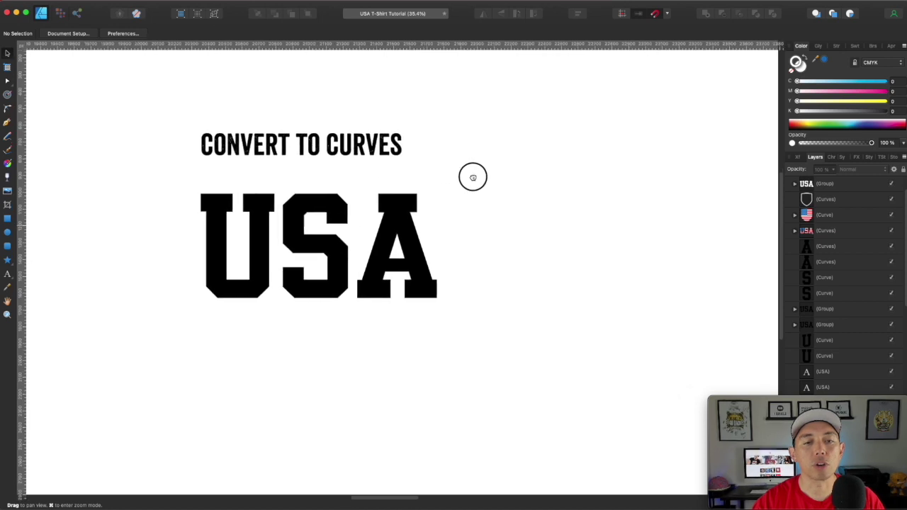
click(411, 221)
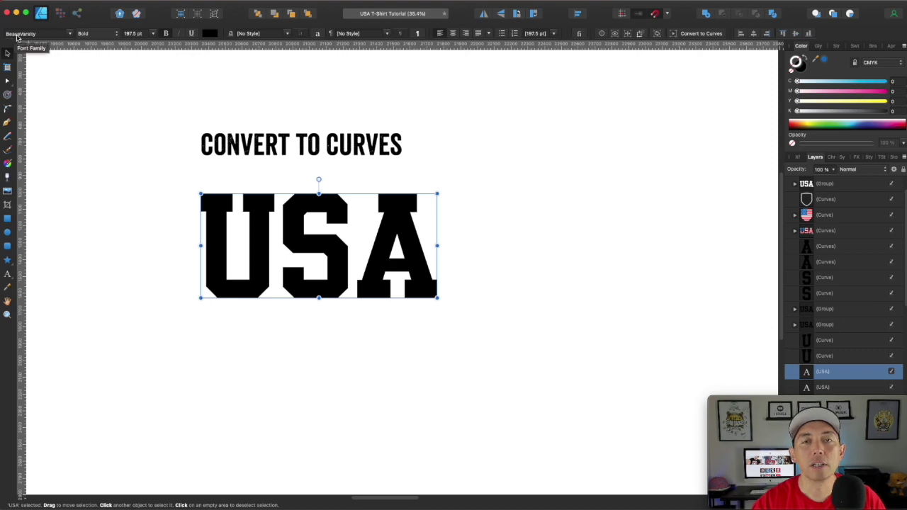
click(697, 33)
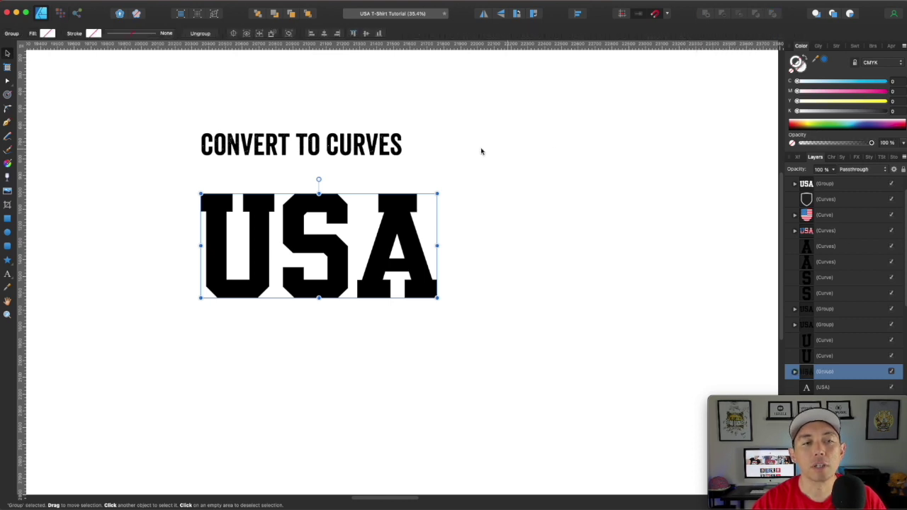
click(199, 33)
click(133, 171)
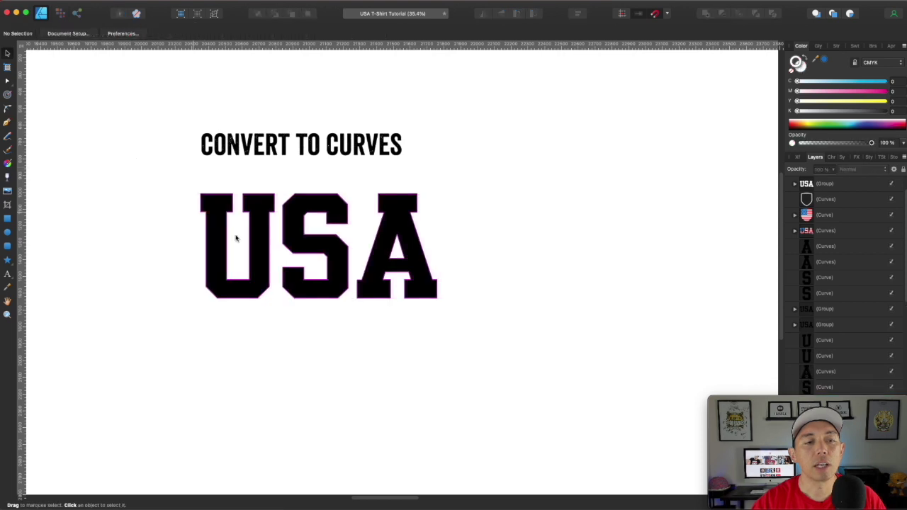
Inspect the editable nodes of the converted U, S and A letters one after another
click(264, 228)
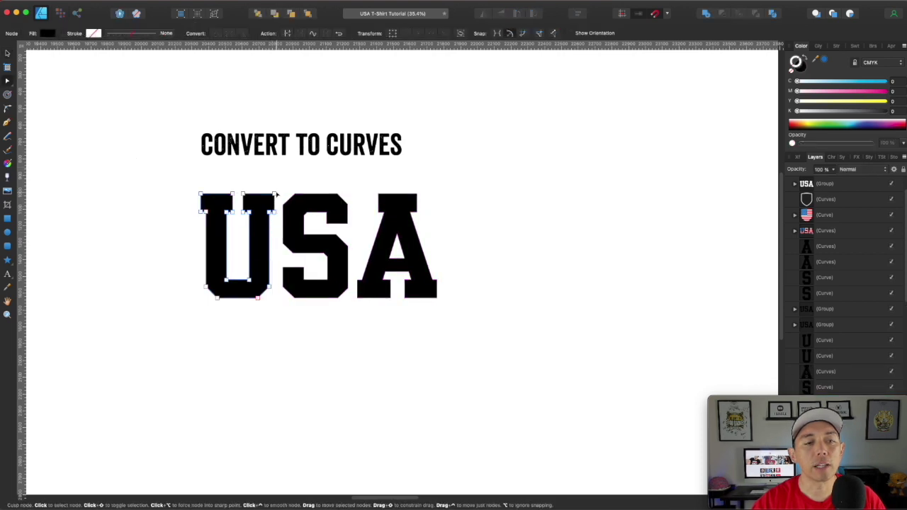
click(293, 216)
click(385, 205)
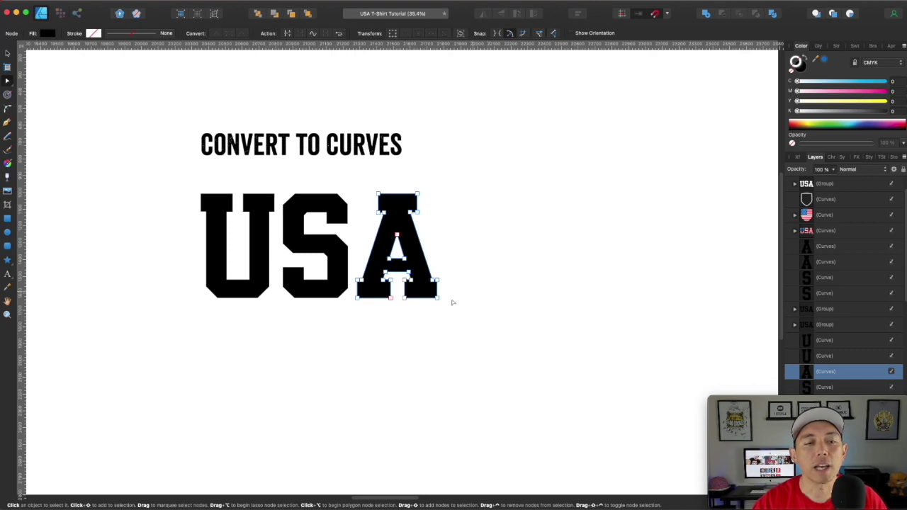
click(549, 211)
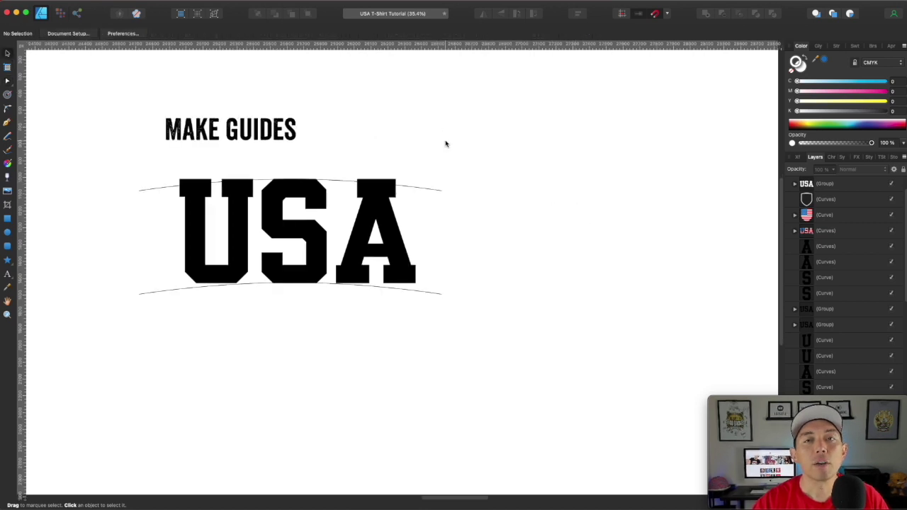
Examine the two arched guide lines above and below USA under the MAKE GUIDES heading
click(437, 191)
click(430, 293)
click(493, 159)
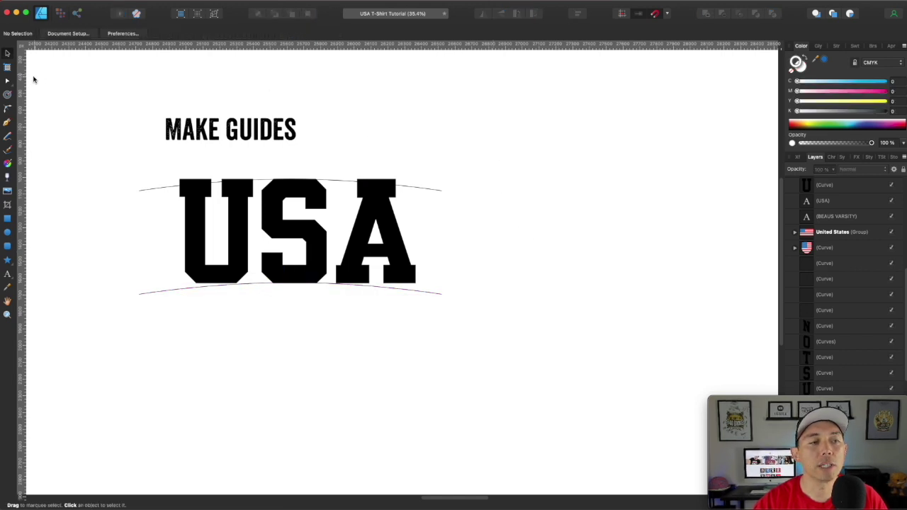
Draw a straight horizontal line about 1768 px long below USA with the Pen tool and place a vertical ruler guide at its midpoint
click(10, 125)
click(7, 124)
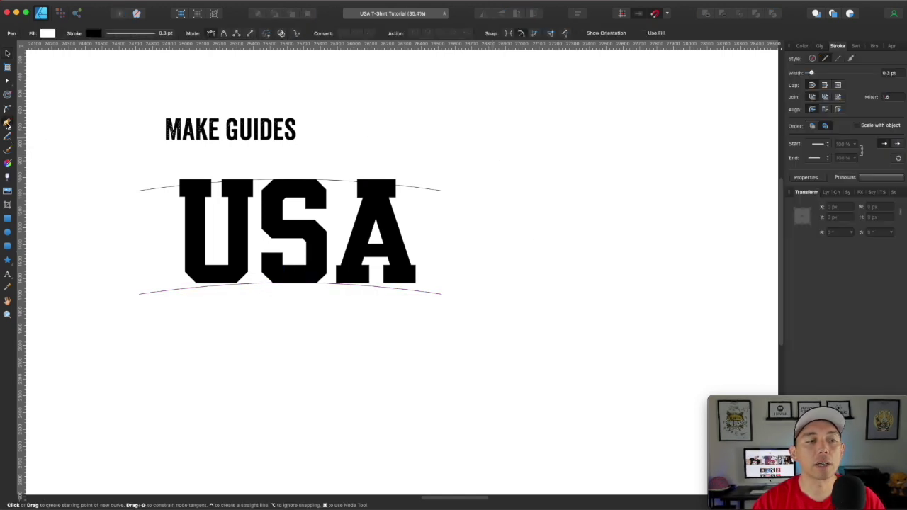
click(144, 367)
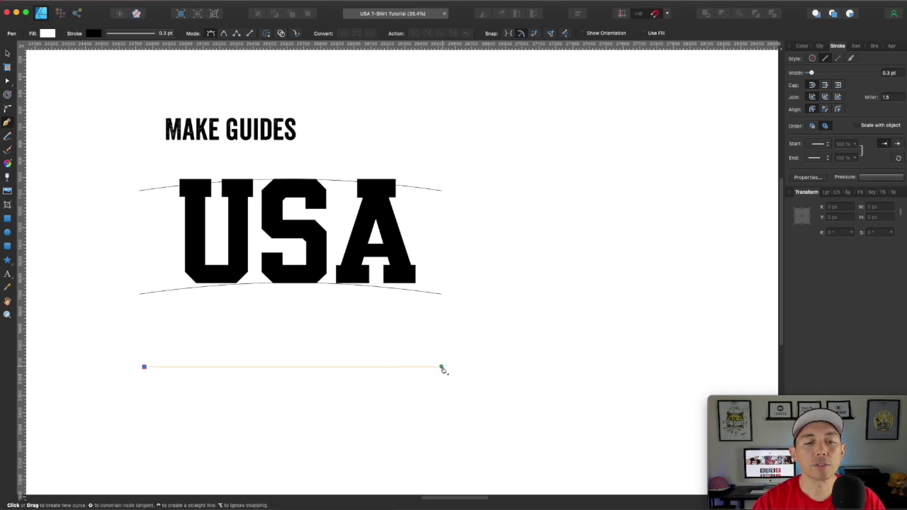
click(441, 368)
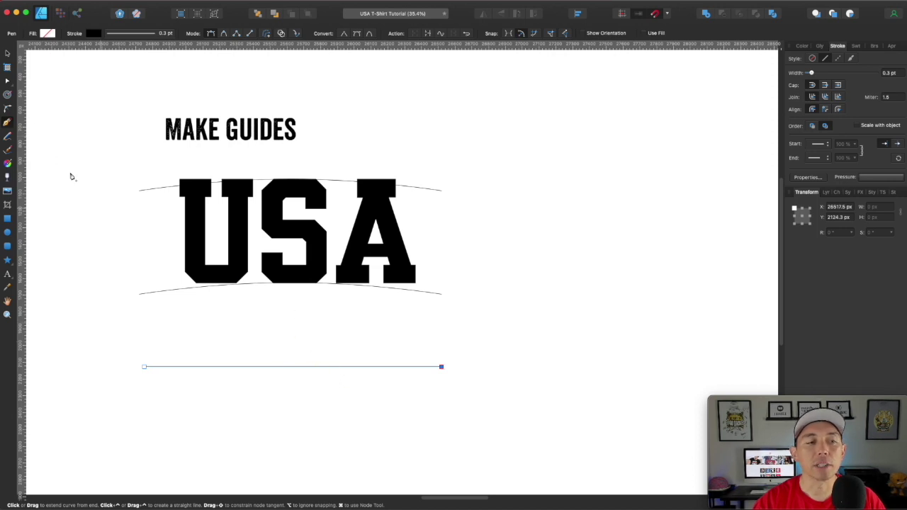
click(7, 54)
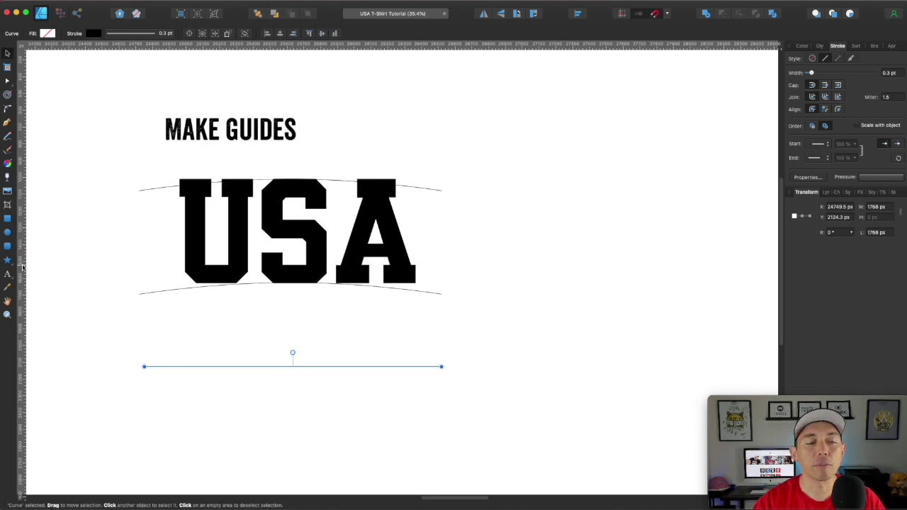
drag(22, 266, 293, 305)
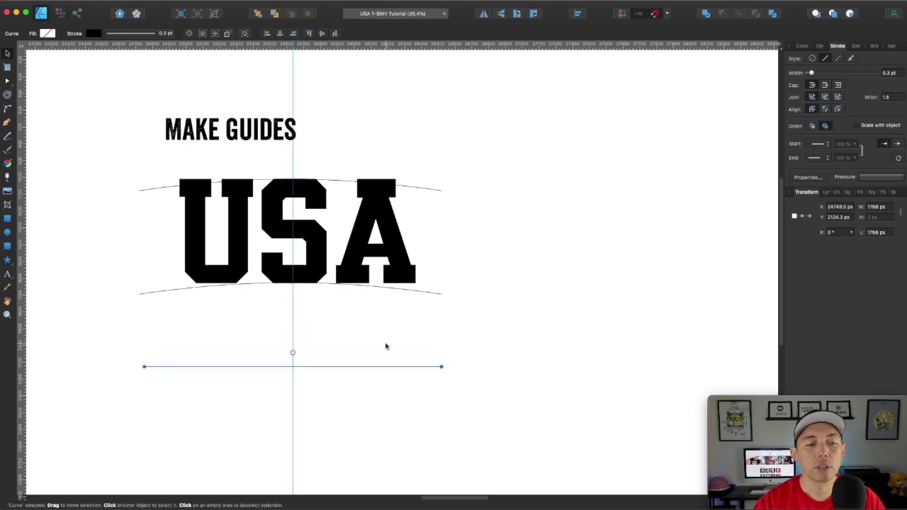
Bend the line into a smooth arch about 112 px high using a raised smooth node at its midpoint with lengthened handles
click(8, 82)
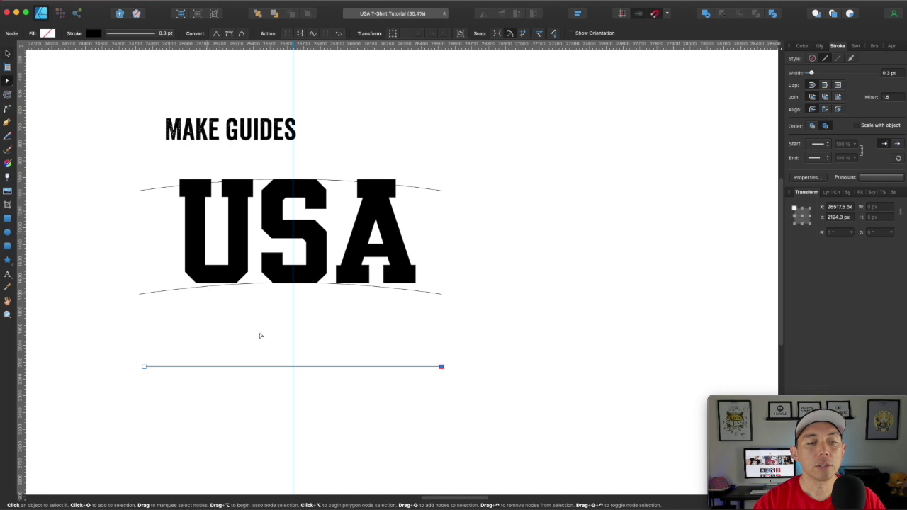
click(293, 367)
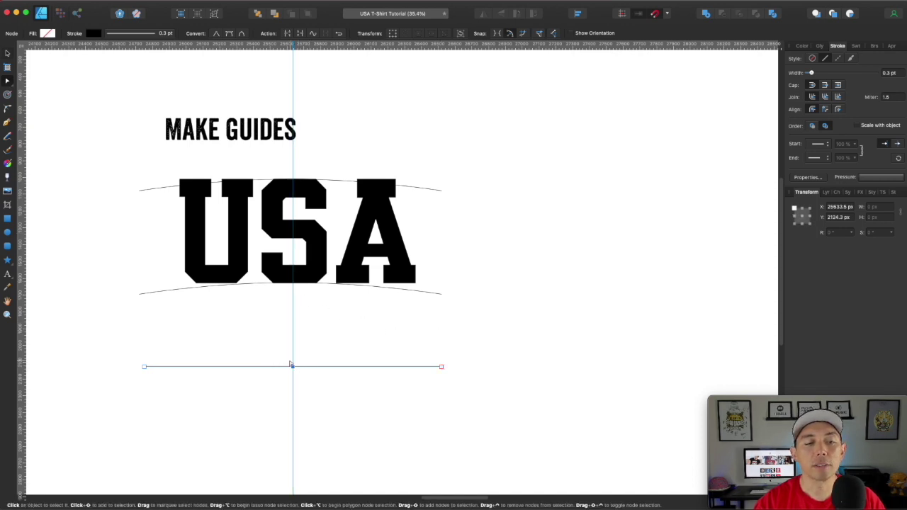
drag(292, 366, 294, 347)
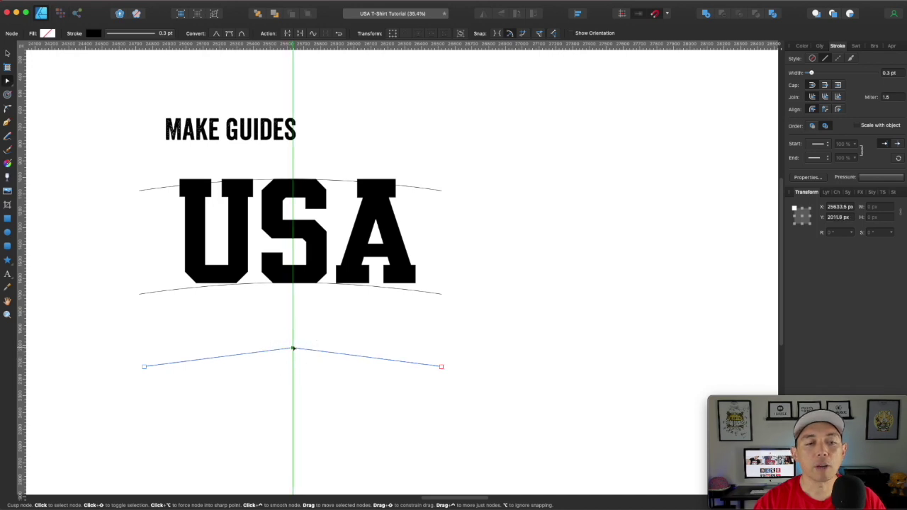
click(229, 35)
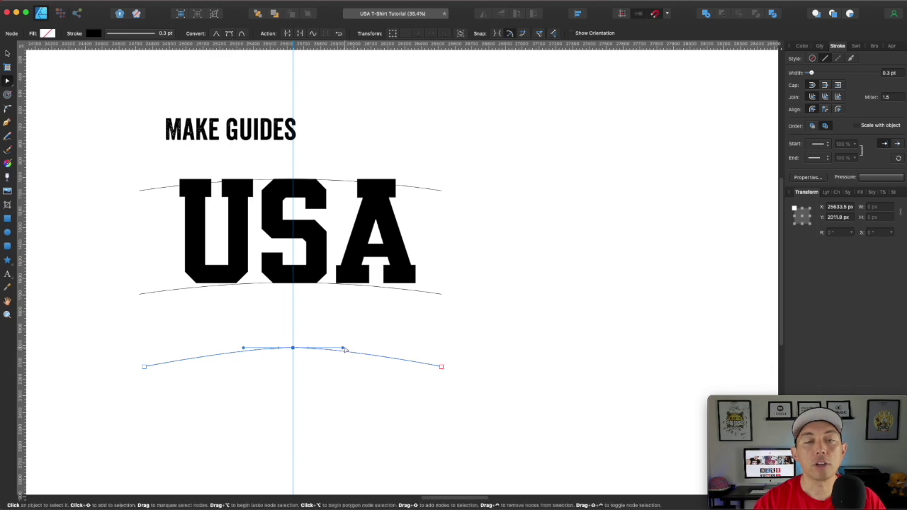
drag(343, 349, 373, 348)
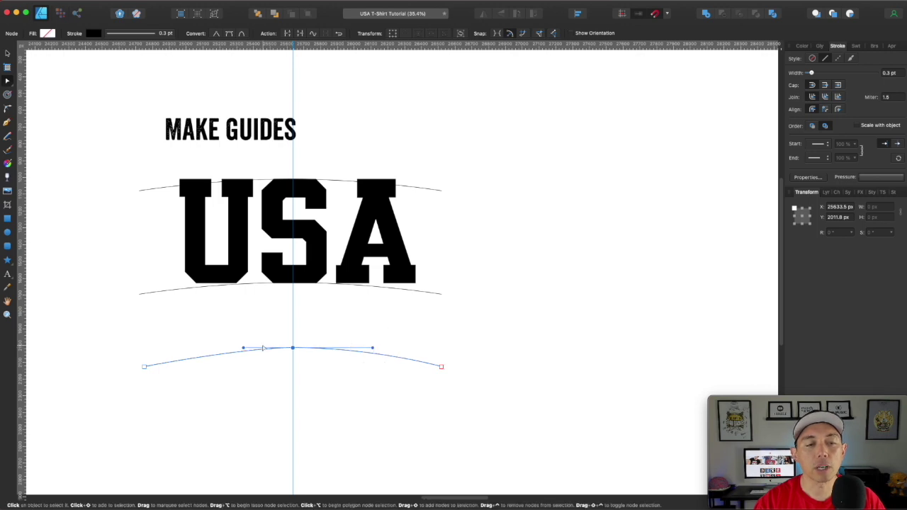
drag(243, 348, 202, 347)
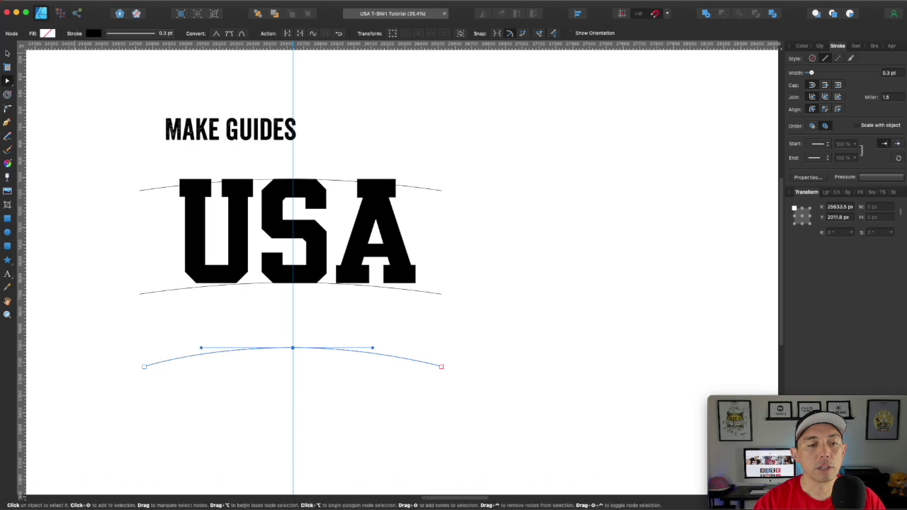
click(6, 55)
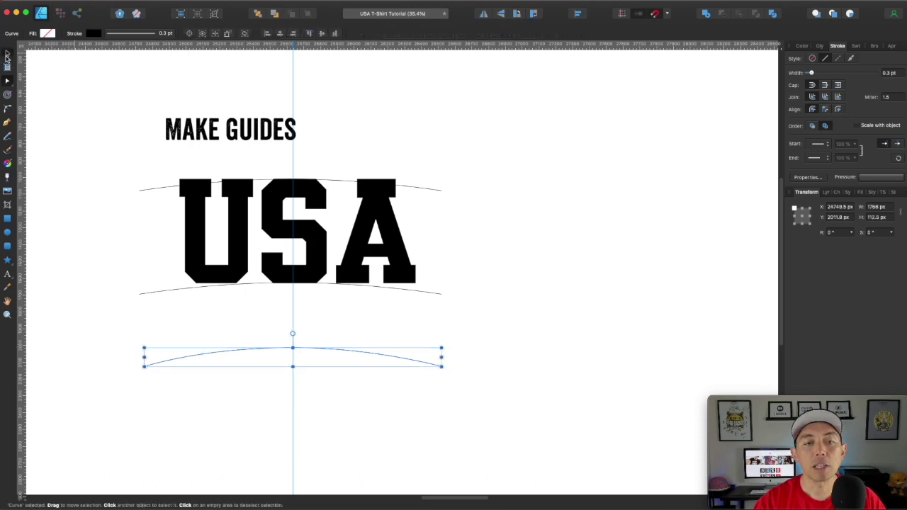
click(496, 340)
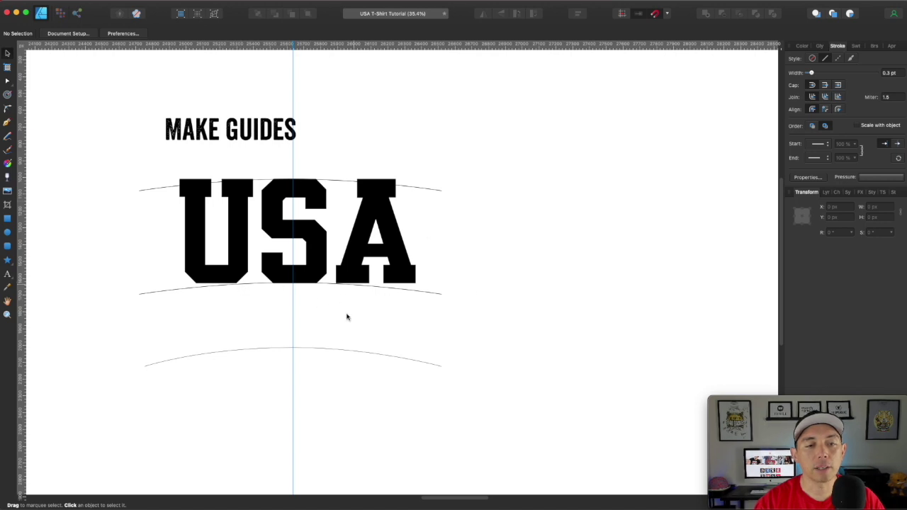
Delete the practice arch drawn below the USA letters
click(338, 350)
mouse_move(292, 348)
mouse_down()
mouse_move(291, 356)
mouse_move(295, 318)
mouse_move(290, 366)
mouse_move(289, 352)
mouse_up()
key(Delete)
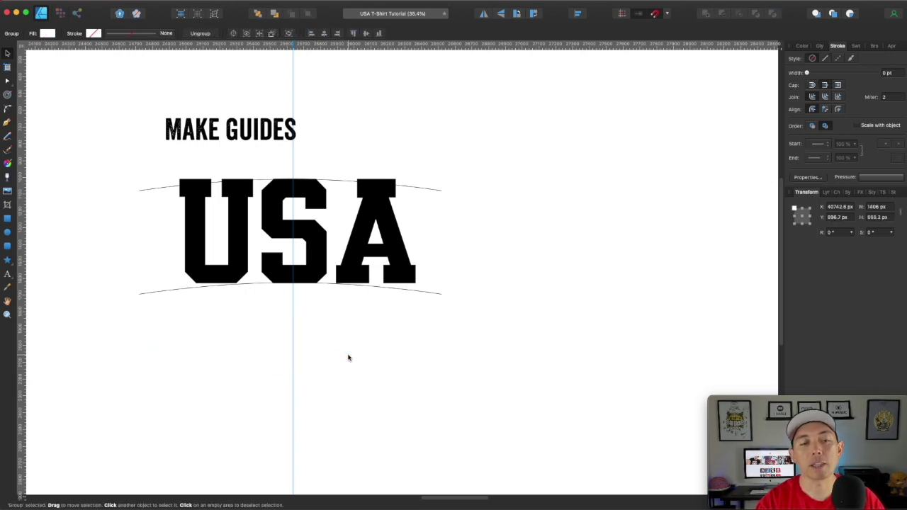
Shift the upper arched guide line about 22 px to the left and remove the lower arched guide line
click(427, 190)
click(427, 190)
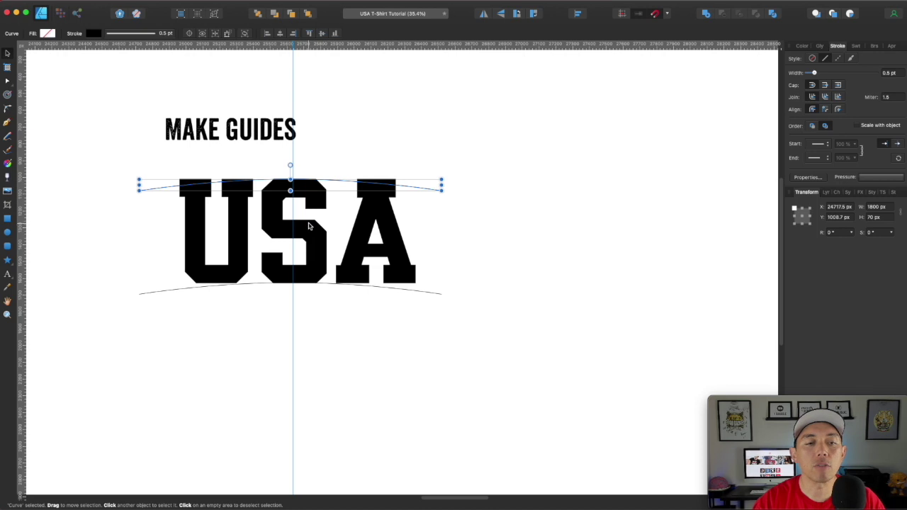
click(311, 234)
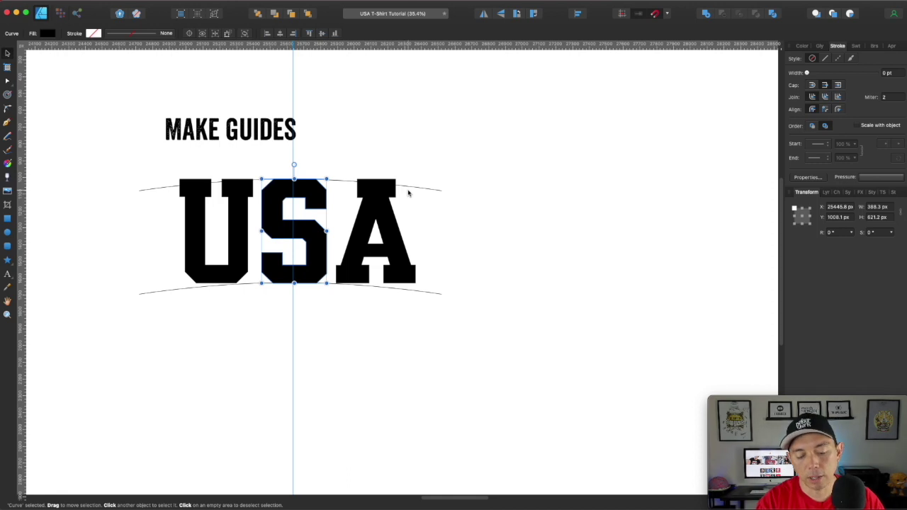
scroll(408, 192, up, 5)
key(space)
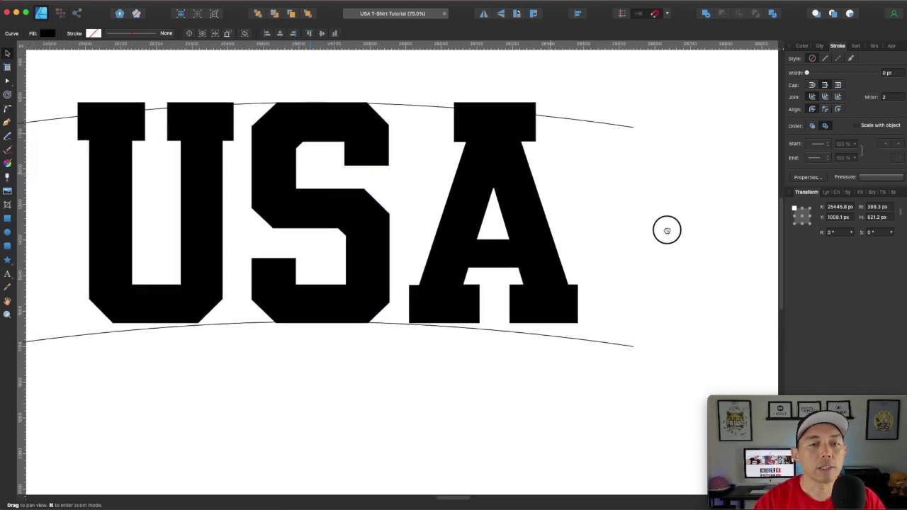
scroll(667, 231, left, 3)
click(659, 131)
mouse_move(504, 115)
mouse_down()
mouse_move(496, 89)
mouse_move(495, 116)
mouse_up()
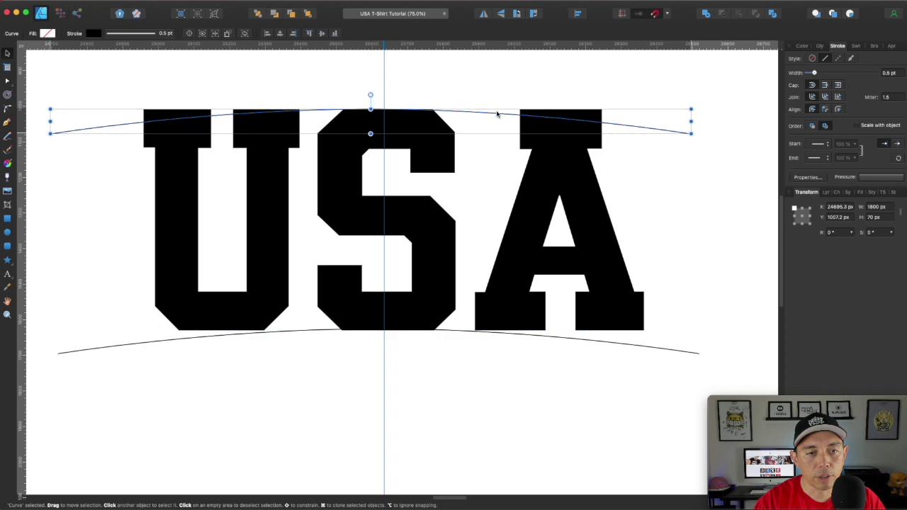
drag(595, 344, 593, 401)
key(super+z)
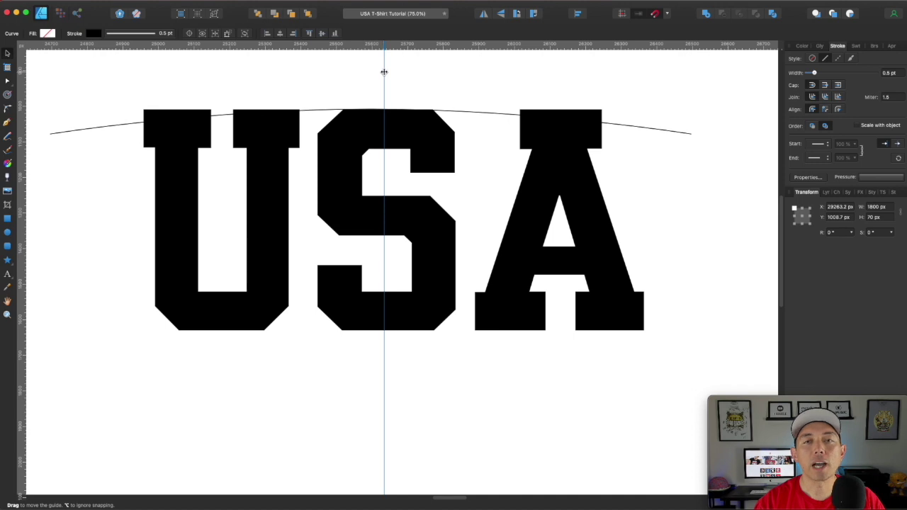
Move the vertical ruler guide to the centre of the upper arch, at 25595.3 px
drag(383, 72, 386, 71)
click(475, 115)
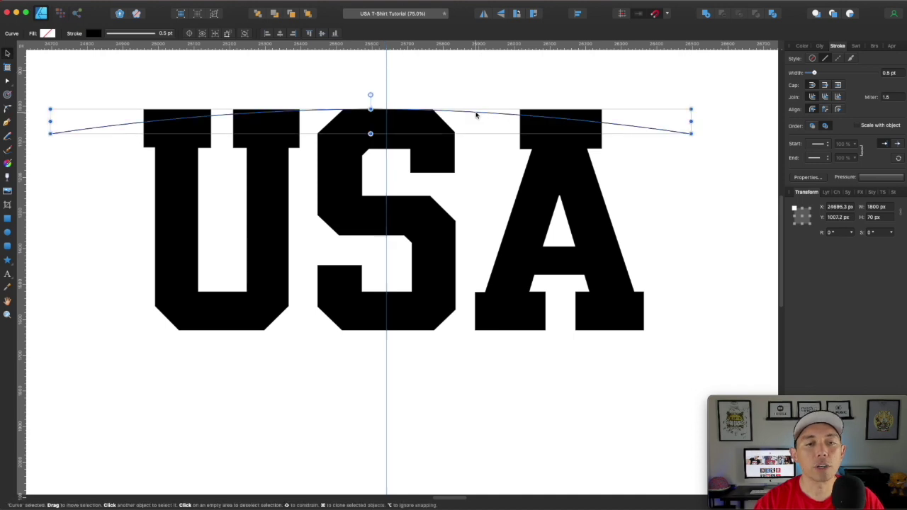
drag(385, 68, 368, 70)
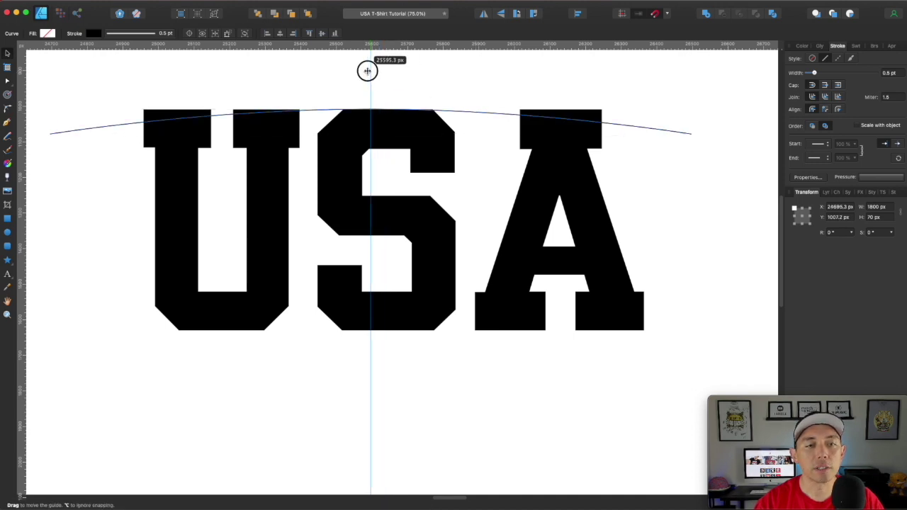
Select the U, S and A letters together and move them left so the S is centred on the vertical guide
click(413, 159)
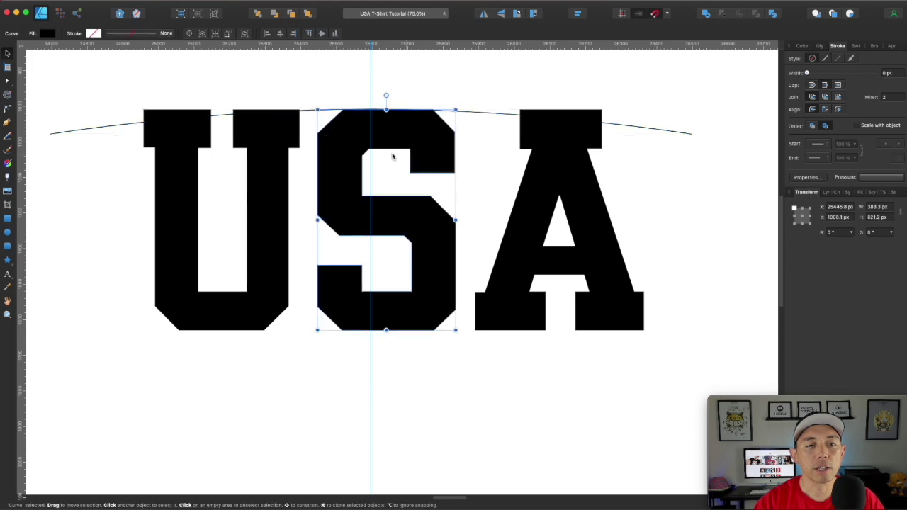
right_click(267, 158)
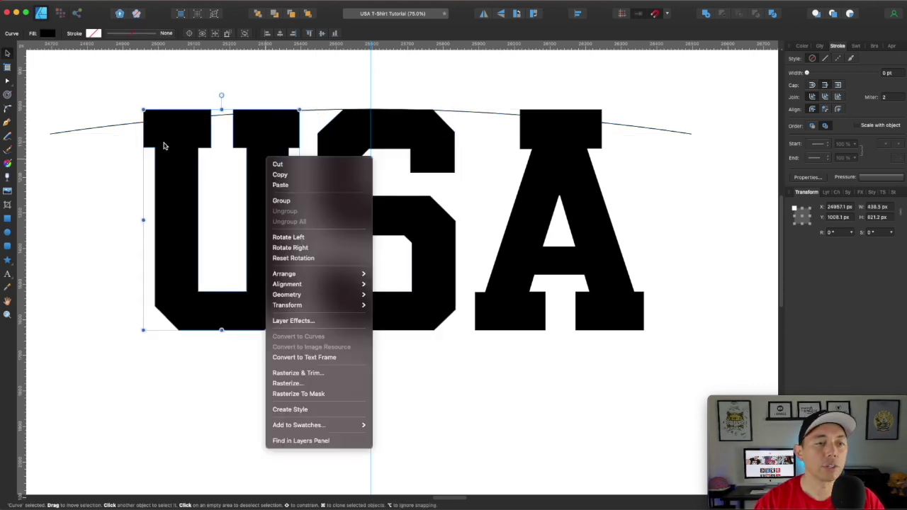
click(136, 146)
shift+click(444, 152)
shift+click(557, 175)
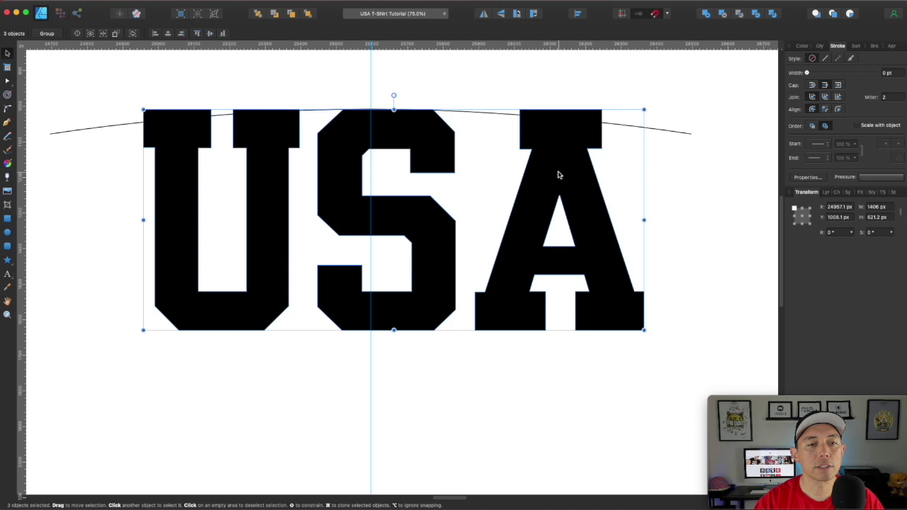
drag(555, 172, 535, 172)
Duplicate the upper arch straight down so its peak touches the base of the S, at Y 1630.1 px
click(673, 134)
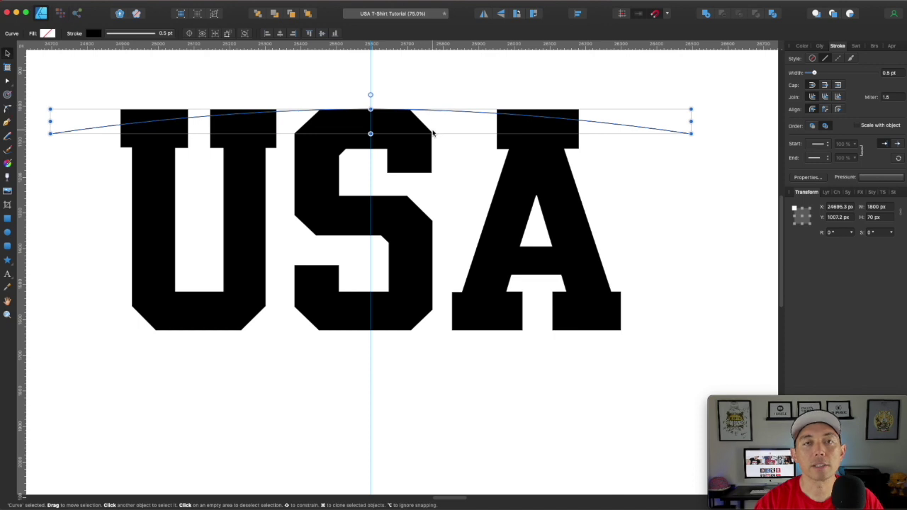
drag(455, 115, 463, 333)
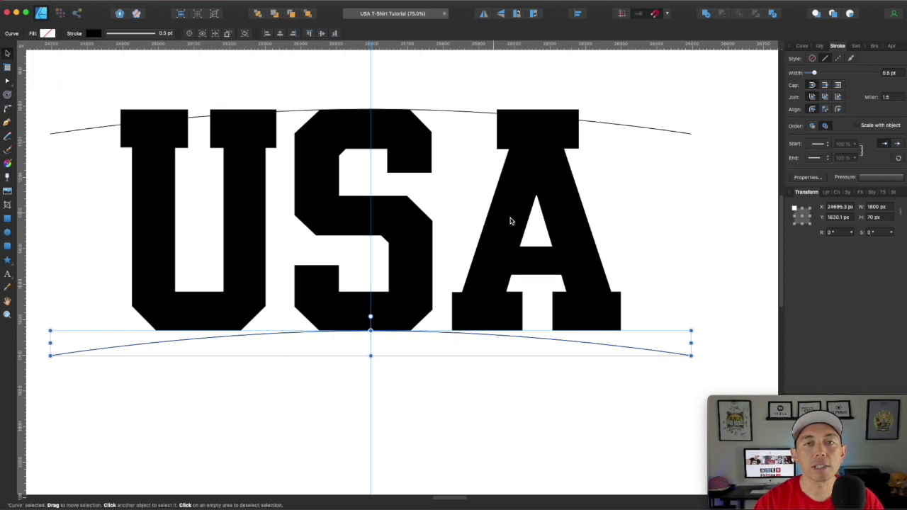
click(652, 189)
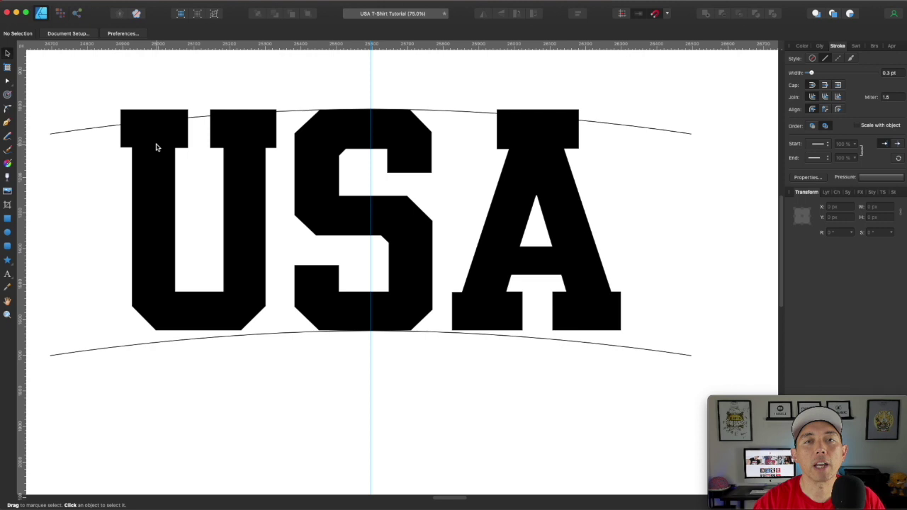
Duplicate the upper arch straight down to the inner bottom edge of the S
click(294, 115)
drag(294, 114, 286, 295)
click(702, 362)
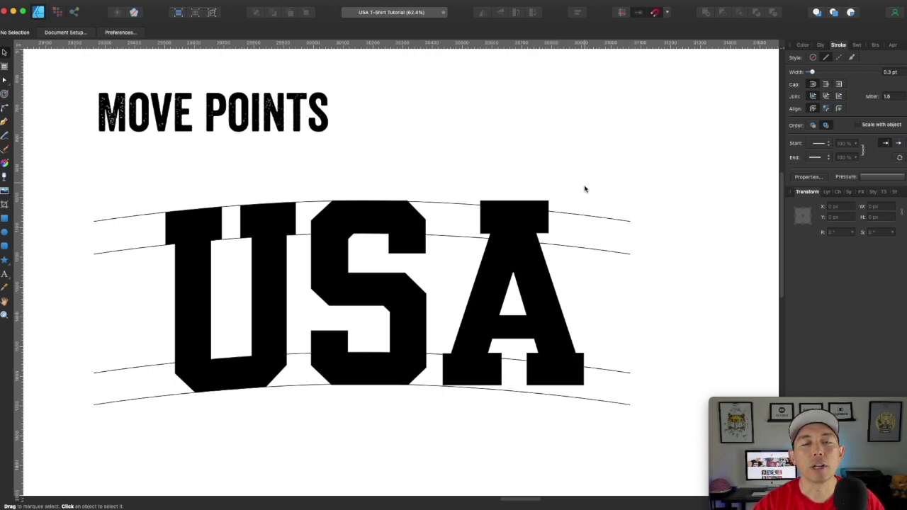
Move the upper-left corner node of the A straight down onto the top arch, at Y 1023.8 px
scroll(552, 275, up, 5)
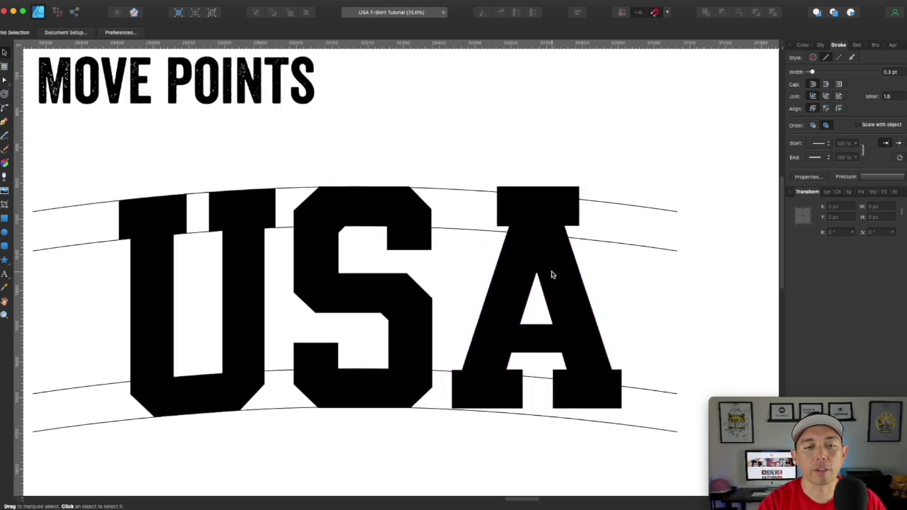
drag(567, 225, 349, 216)
drag(670, 231, 617, 213)
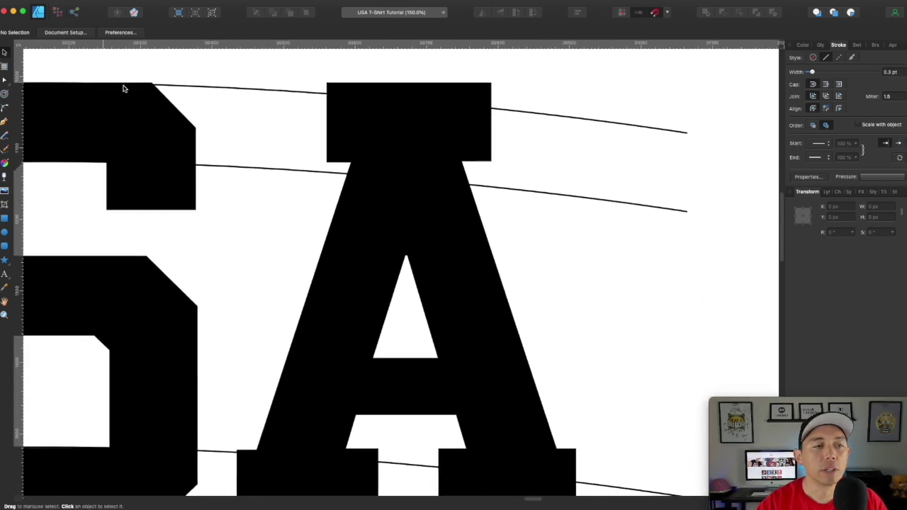
click(355, 90)
key(a)
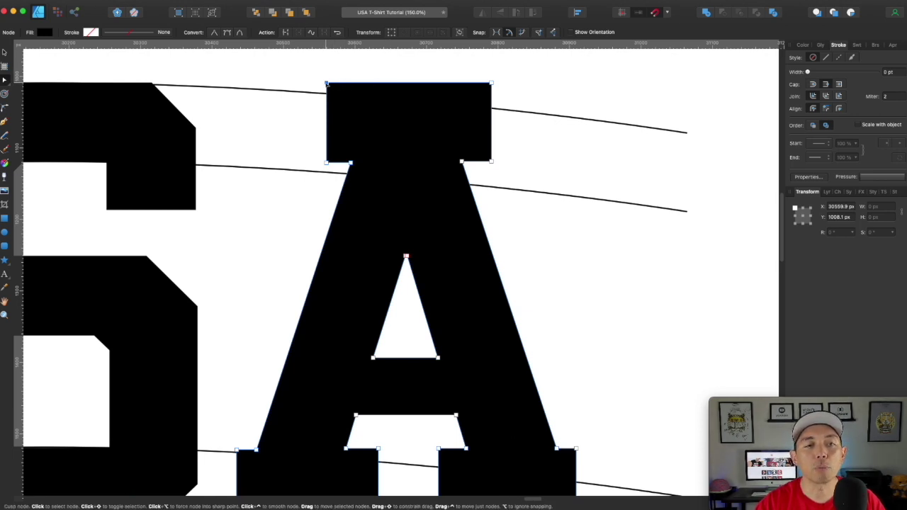
drag(327, 83, 326, 93)
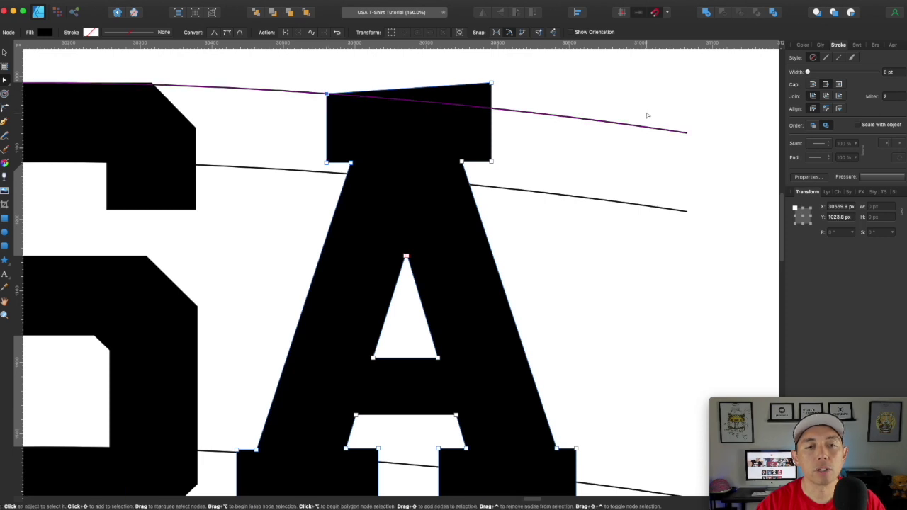
Nudge the upper-right corner node of the A straight down onto the top arch, at Y 1043.1 px
click(491, 84)
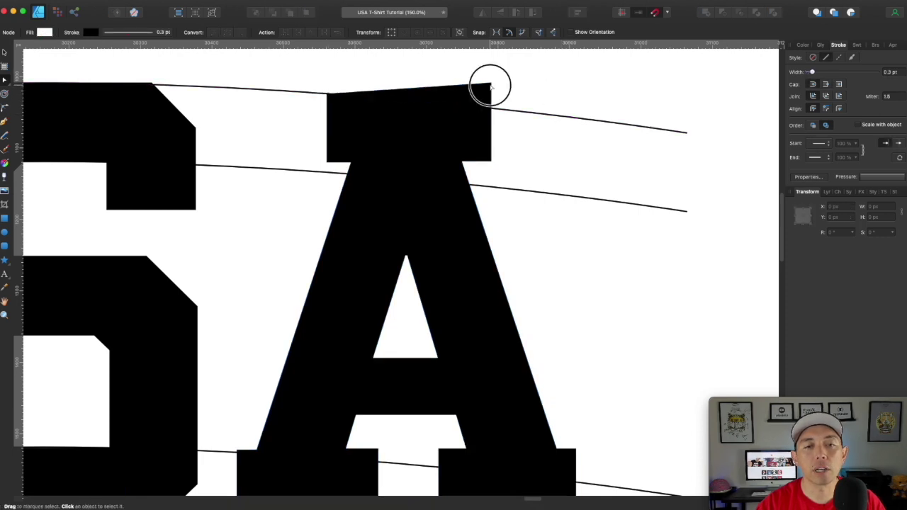
key(Down)
key(Down)
key(Down)
key(Down)
key(Down)
key(Down)
key(Down)
key(Down)
key(Down)
key(Down)
key(Down)
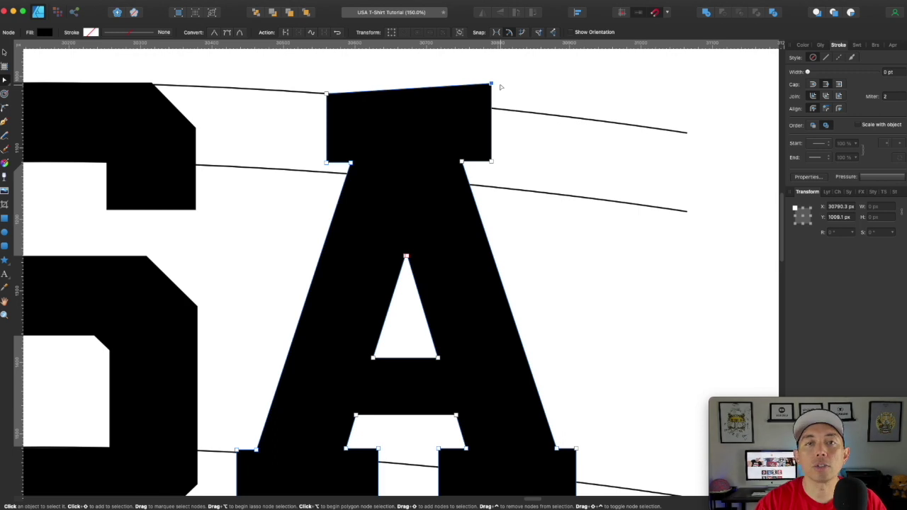
key(Down)
key(Down)
key(Down)
key(Down)
key(Down)
key(Down)
key(Down)
key(Down)
key(Down)
key(Down)
key(Down)
key(Down)
key(Down)
key(Down)
key(Down)
key(Down)
key(Down)
key(Down)
key(Down)
key(Down)
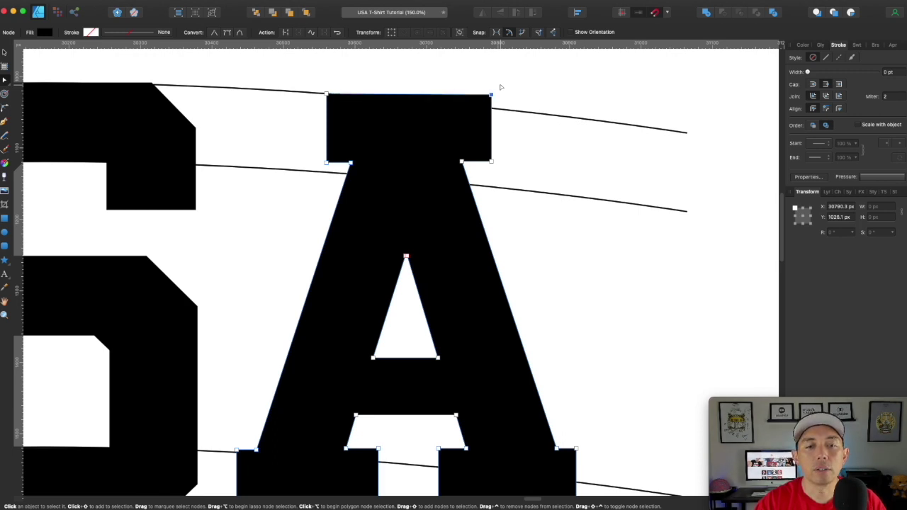
key(Down)
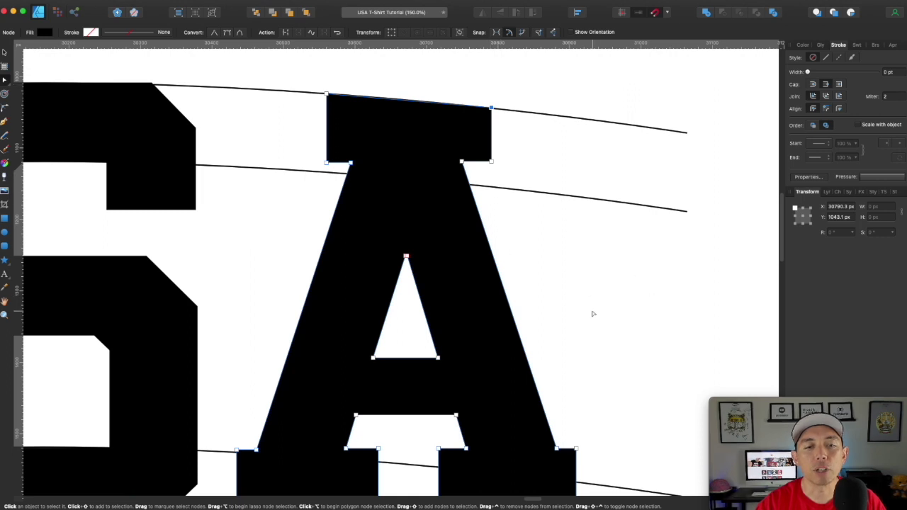
Move the nodes along the underside of the A's top serif down onto the second arch
scroll(593, 311, down, 3)
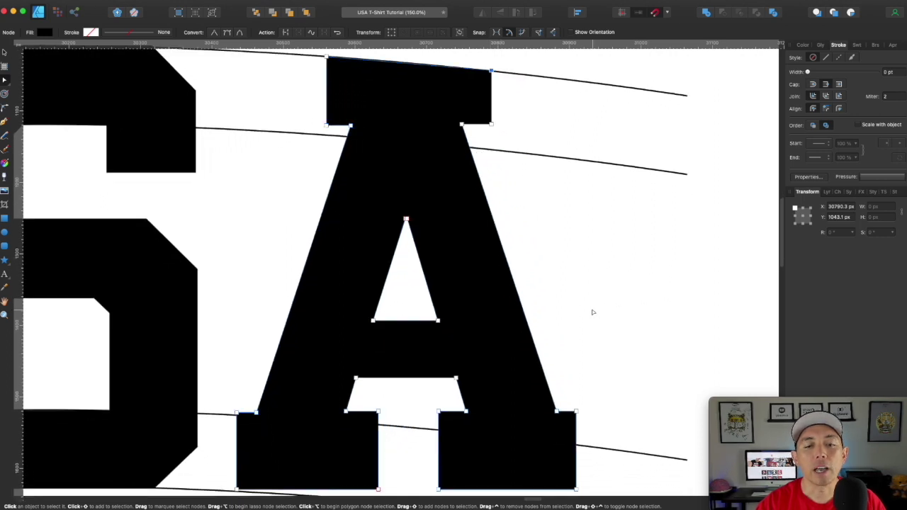
scroll(591, 309, up, 2)
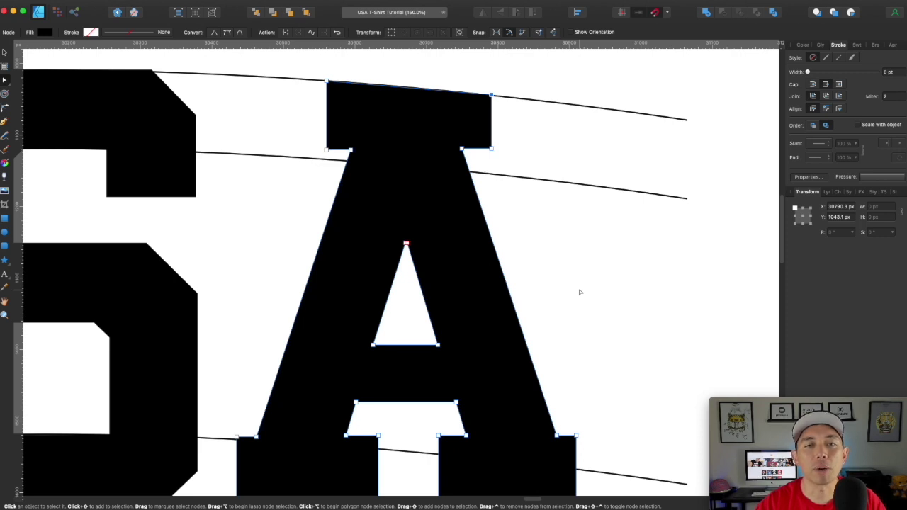
drag(492, 149, 461, 172)
mouse_move(351, 150)
mouse_down()
mouse_move(330, 151)
mouse_move(351, 155)
mouse_up()
Move the upper and lower corner nodes of the A's two feet down onto the two lower arches
scroll(396, 284, down, 5)
drag(439, 322, 466, 343)
drag(556, 323, 556, 354)
drag(575, 401, 575, 428)
drag(439, 401, 438, 418)
drag(379, 401, 379, 412)
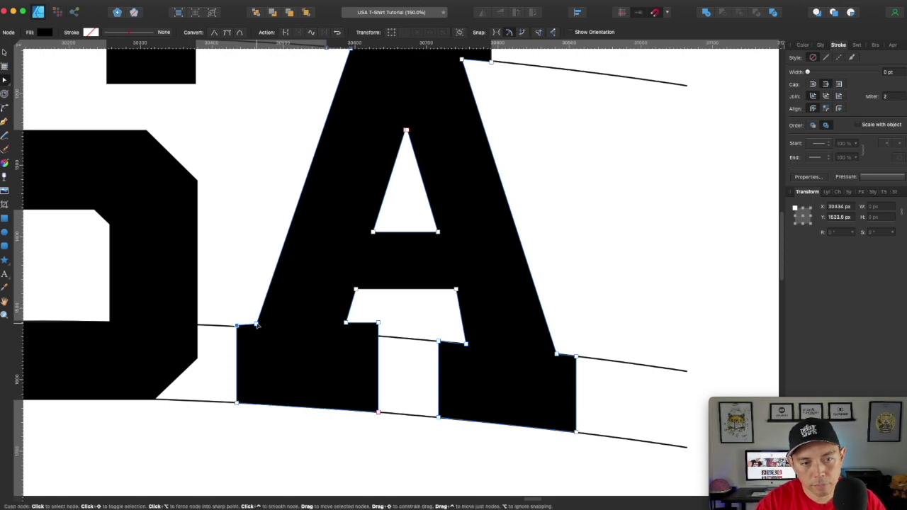
drag(346, 323, 378, 334)
Nudge the right node on the underside of the A's crossbar down 12 px to Y 1485 px
scroll(581, 253, down, 5)
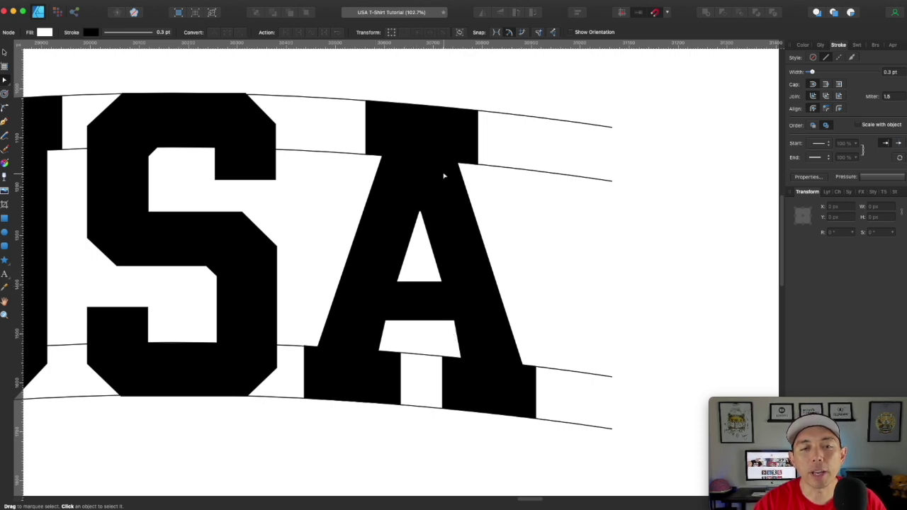
click(455, 323)
click(454, 322)
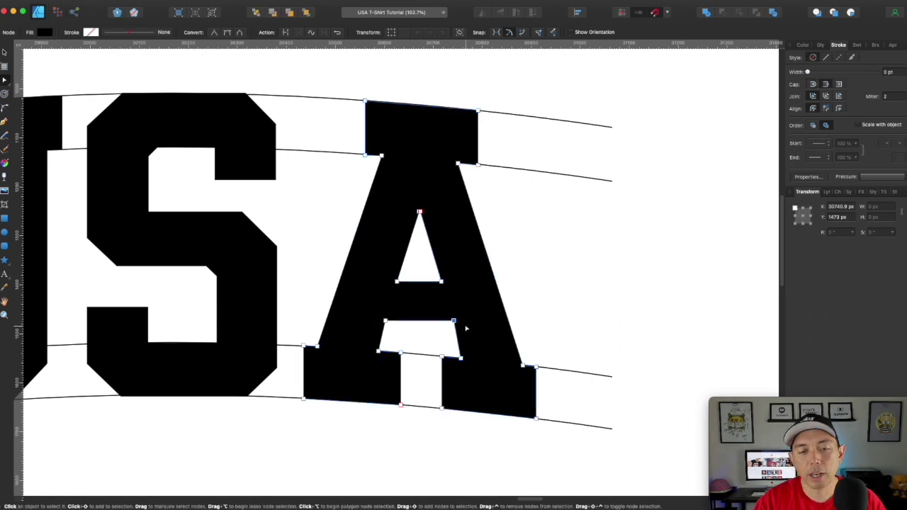
key(Down)
key(Down)
key(Down)
key(Down)
key(Down)
key(Down)
key(Down)
key(Down)
key(Down)
key(Down)
key(Down)
key(Down)
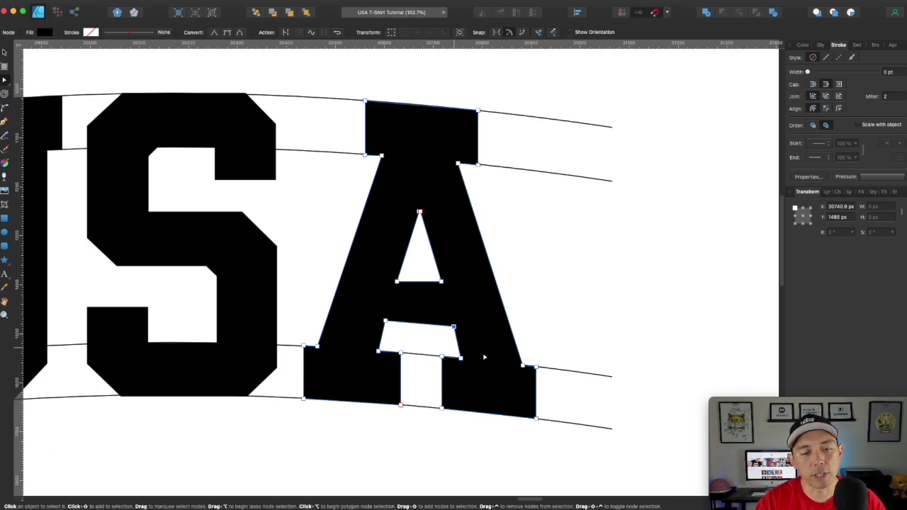
Nudge the lower-right node of the A's triangular opening down 8 px to Y 1401.2 px and deselect the letter
click(442, 282)
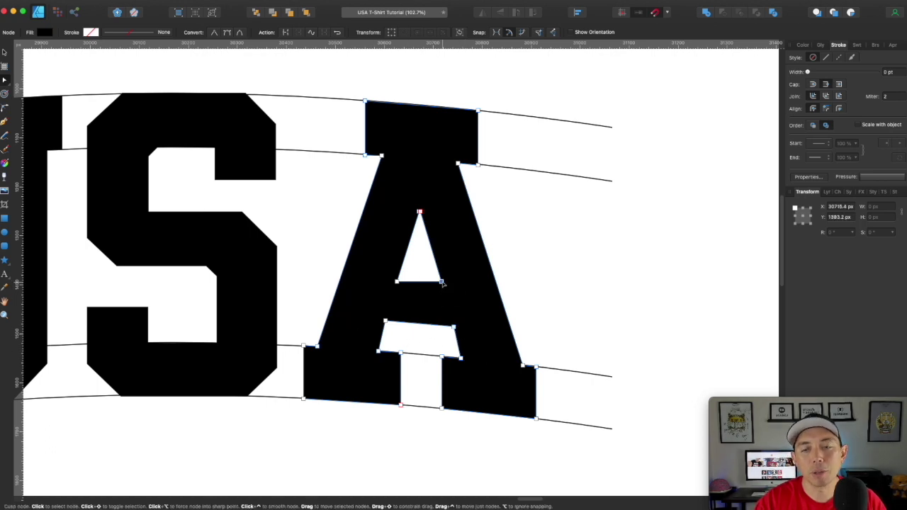
key(Down)
key(Down)
key(Down)
key(Down)
key(Down)
key(Down)
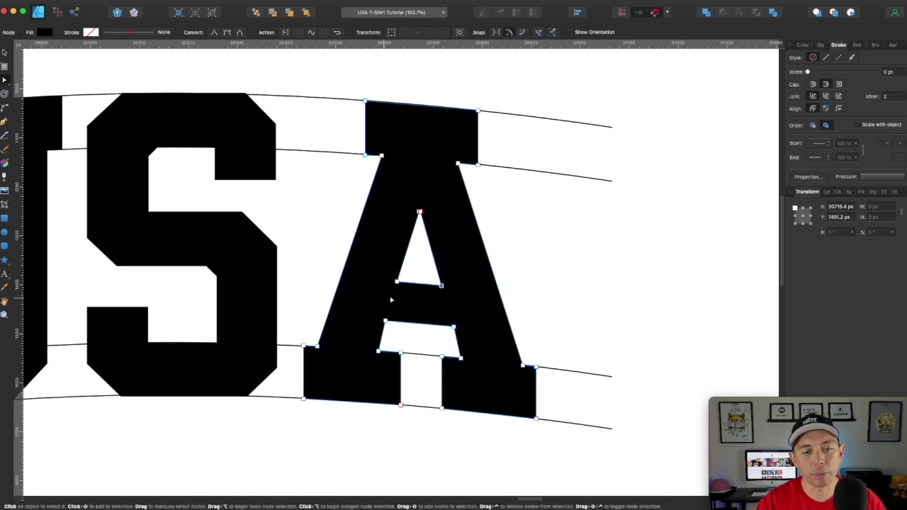
click(609, 203)
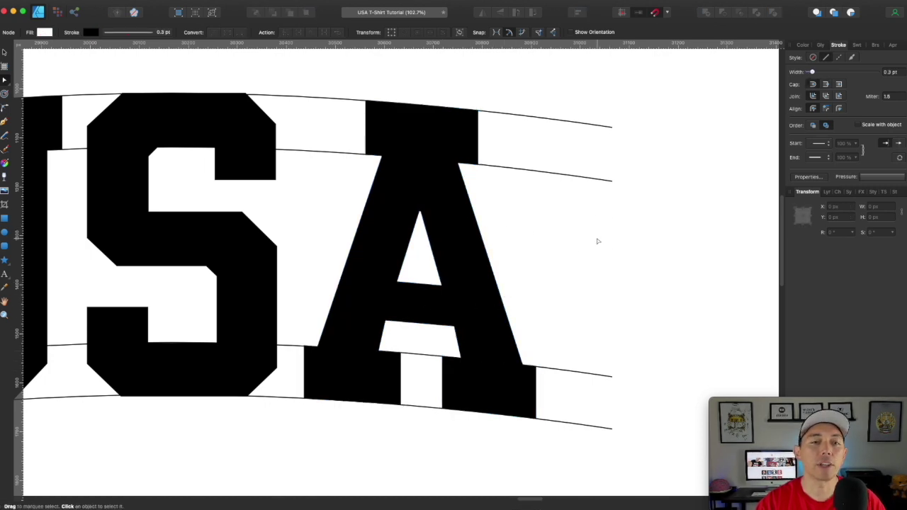
Select all four arched guide lines around the USA letters and delete them
drag(547, 248, 706, 217)
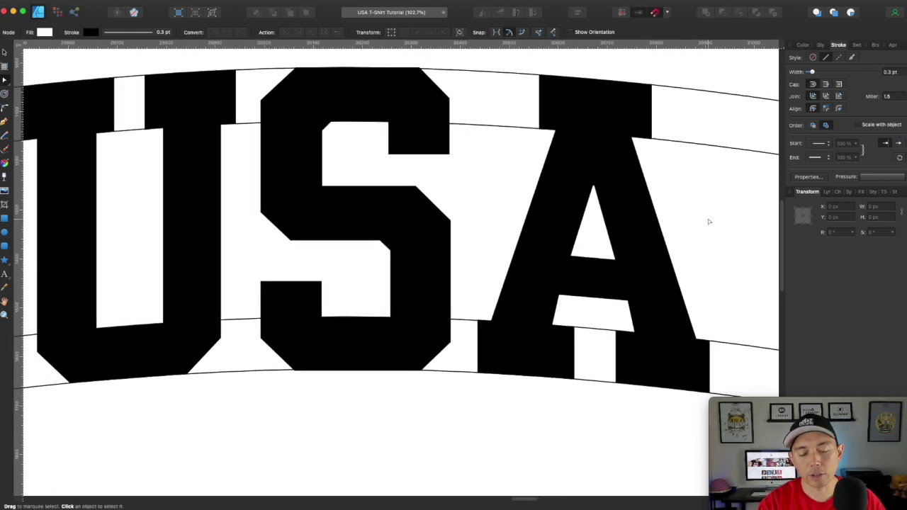
key(super+minus)
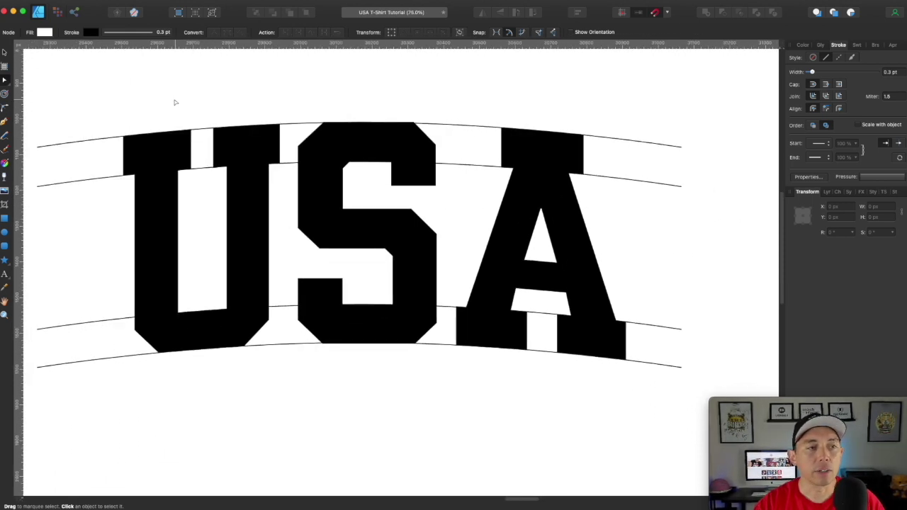
click(4, 53)
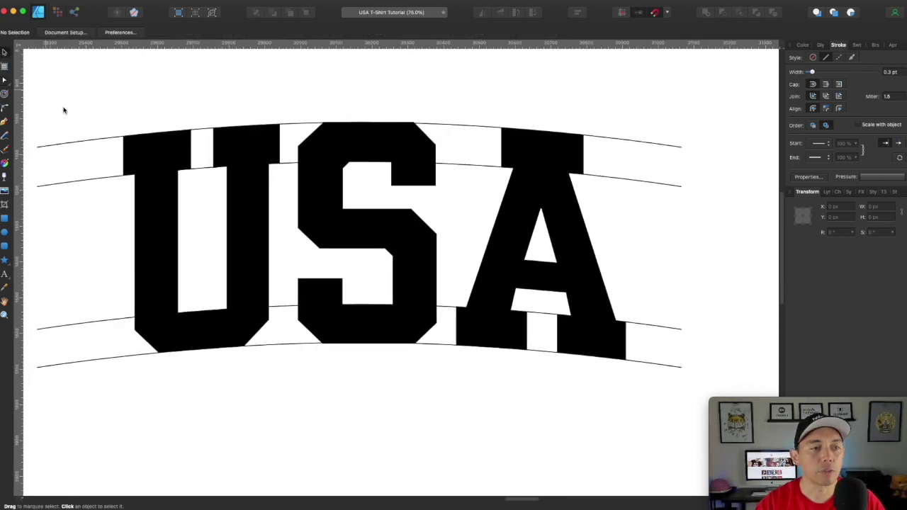
click(78, 145)
shift+click(85, 182)
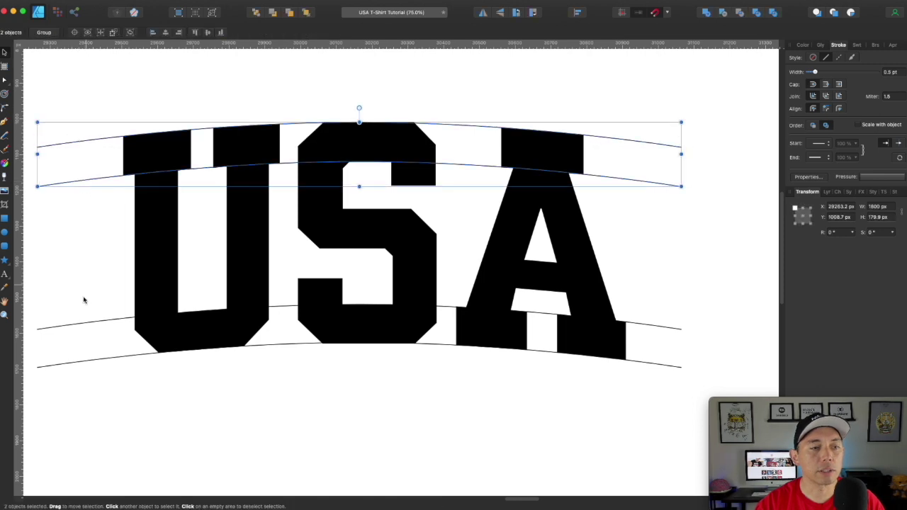
shift+click(83, 328)
shift+click(87, 363)
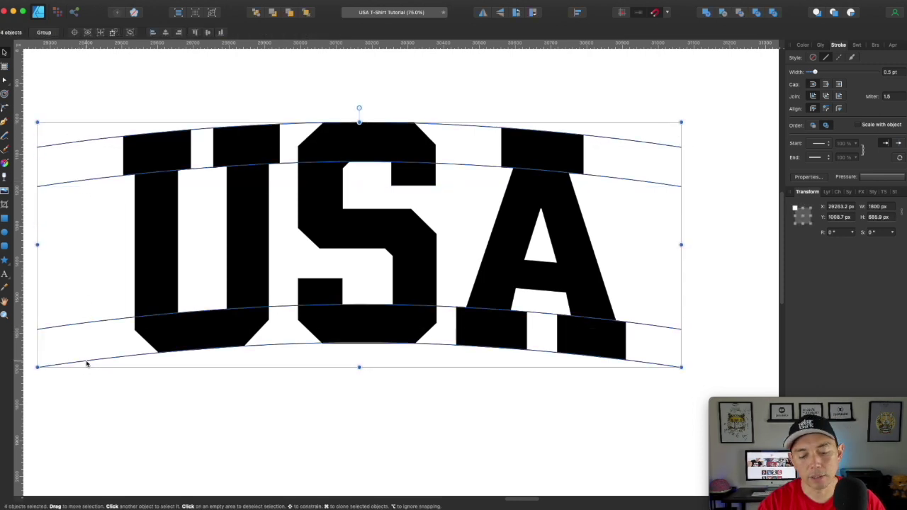
key(Delete)
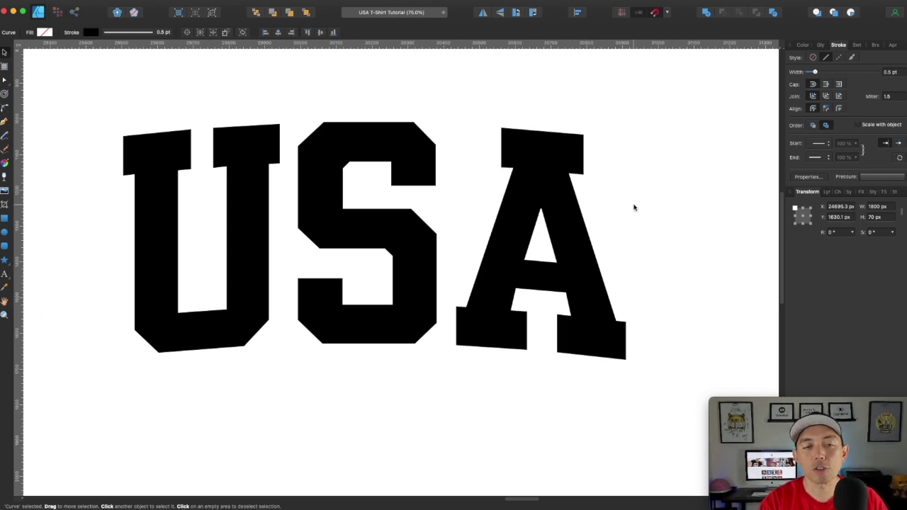
Switch to the browser and view the Detour Shirts home page and its Downloads collection of vector packs
key(super+minus)
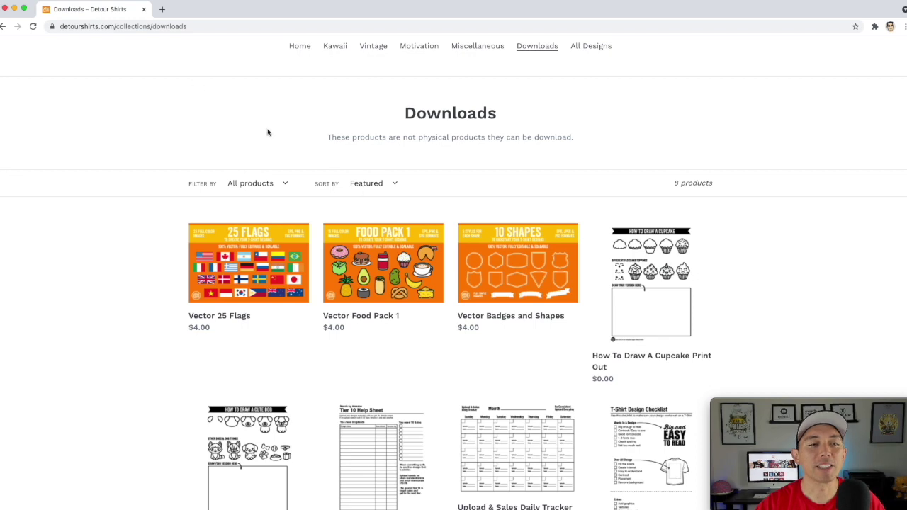
scroll(268, 133, up, 2)
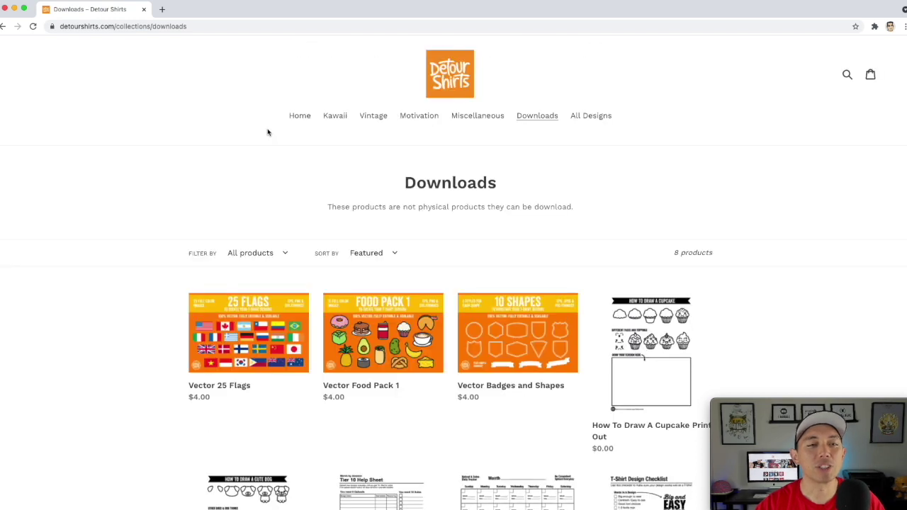
click(426, 78)
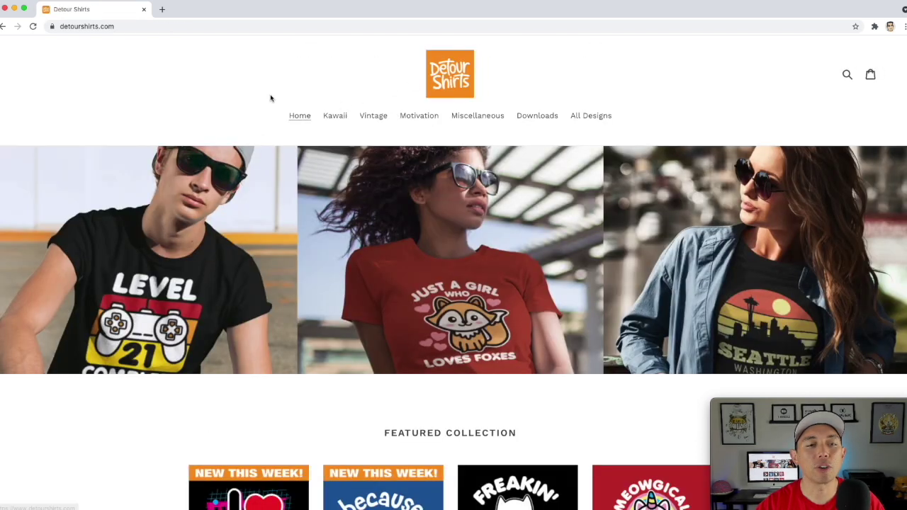
click(539, 116)
scroll(204, 276, down, 3)
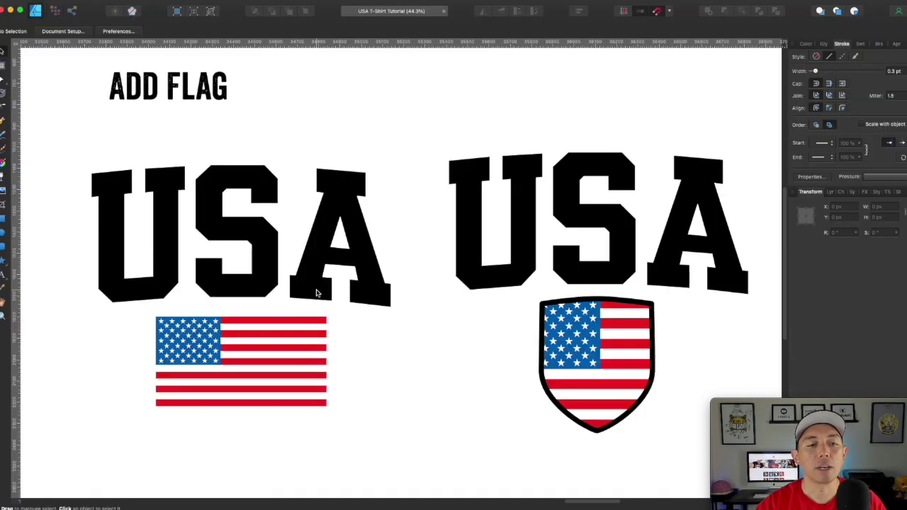
Examine the separate red stripe shapes of the flag under the first USA design, and compare it with the shield version
click(296, 345)
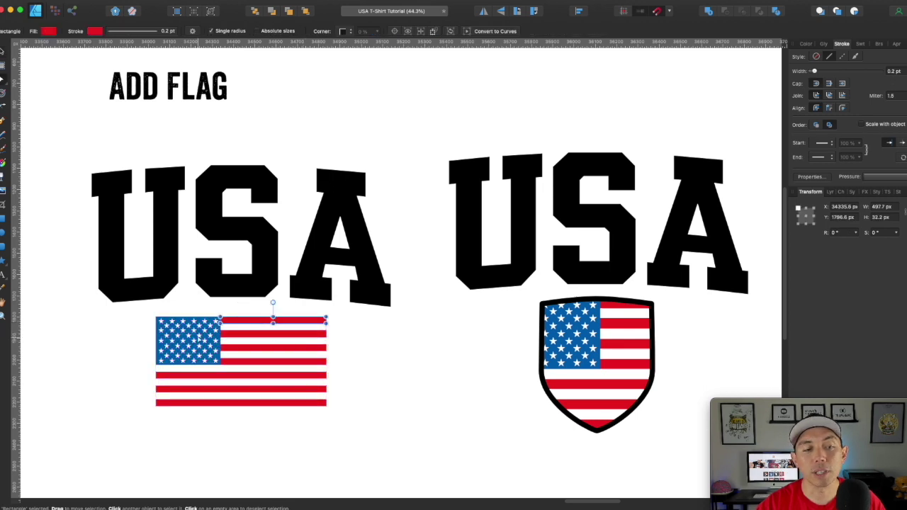
key(a)
click(378, 341)
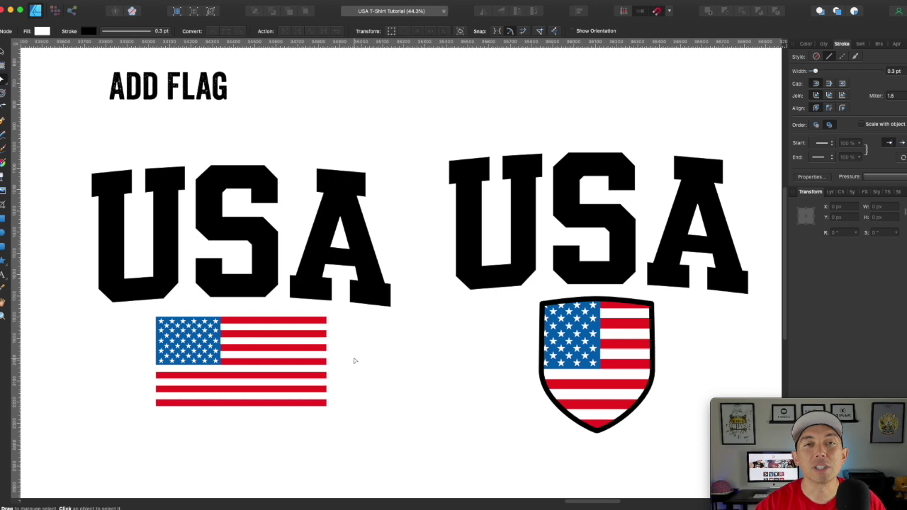
click(292, 321)
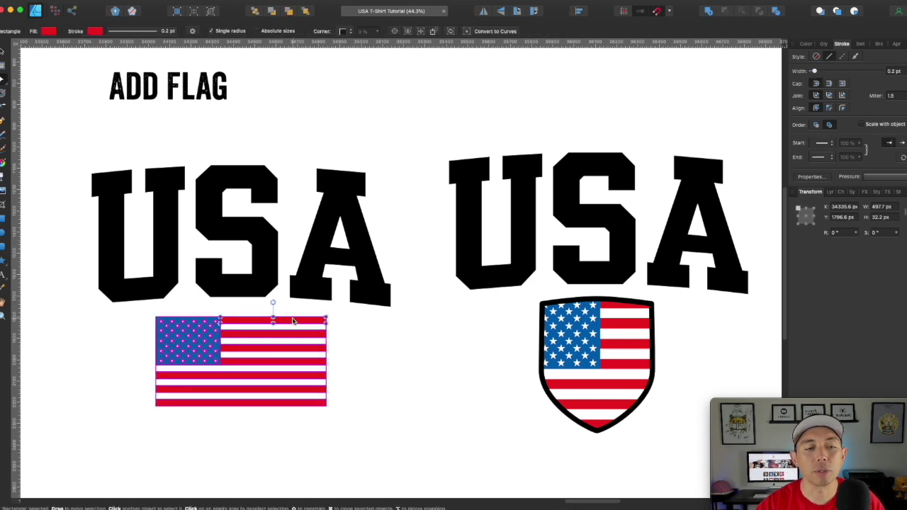
click(297, 343)
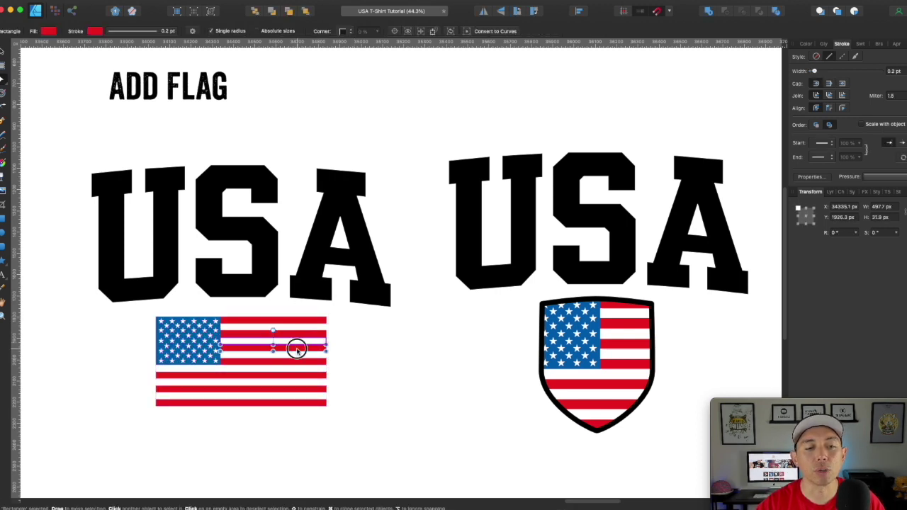
click(311, 380)
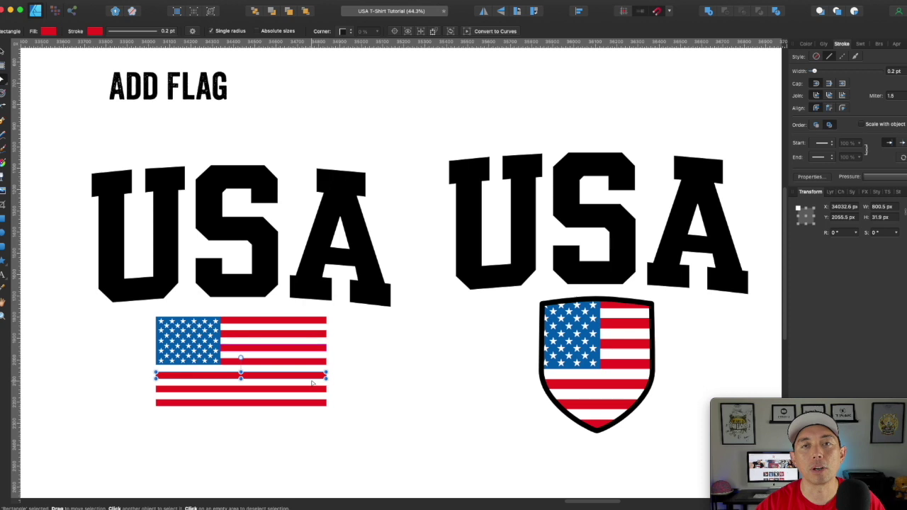
click(432, 373)
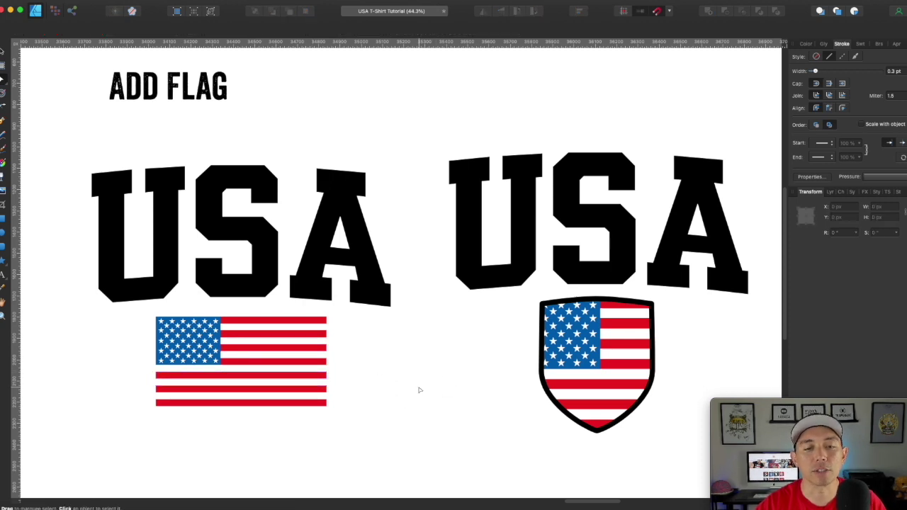
scroll(441, 360, down, 5)
scroll(442, 359, right, 3)
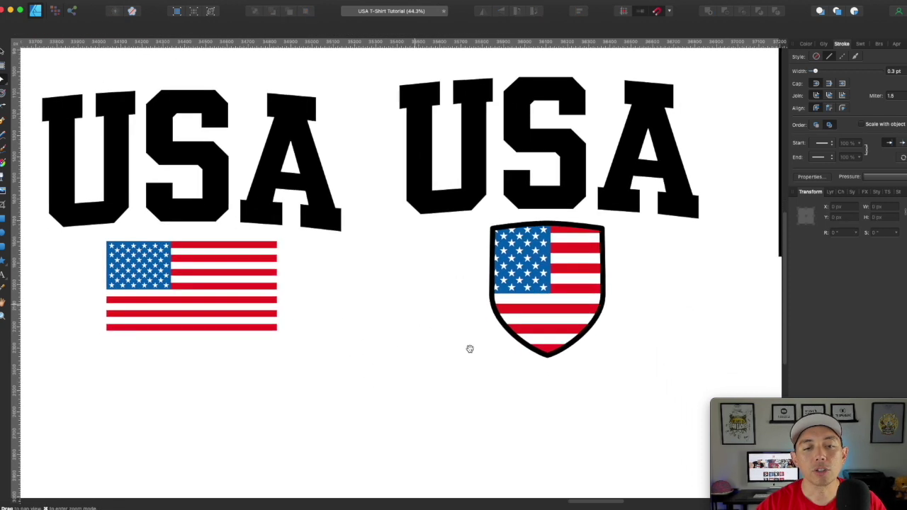
Move the large US flag group over the empty shield outline beneath the two USA designs
scroll(395, 363, down, 5)
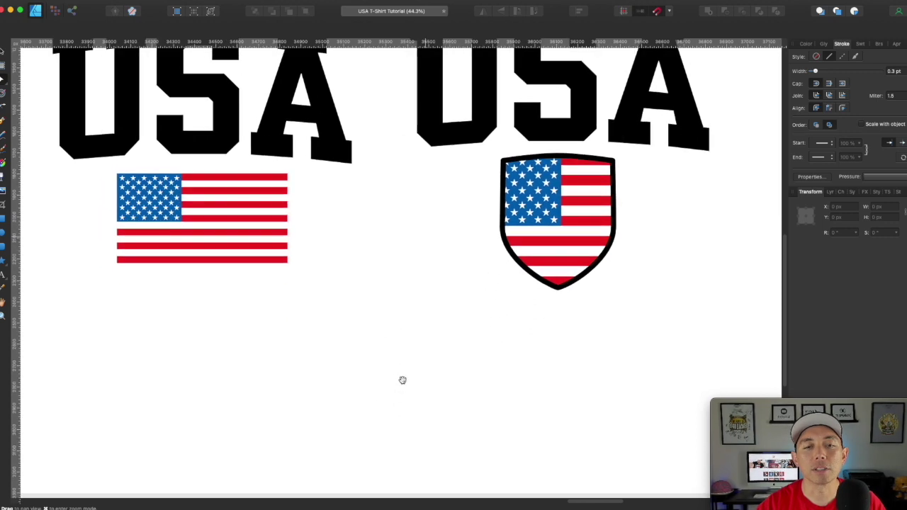
scroll(374, 309, down, 3)
scroll(375, 309, right, 2)
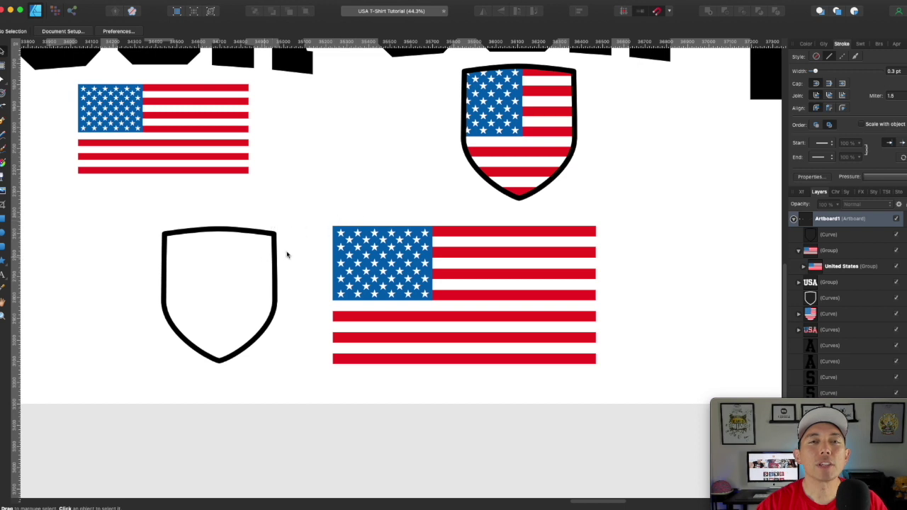
click(474, 262)
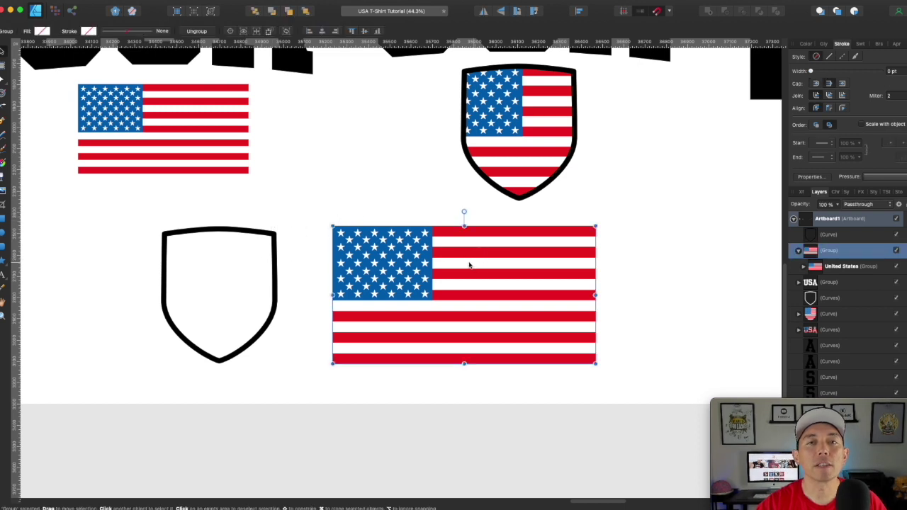
click(275, 240)
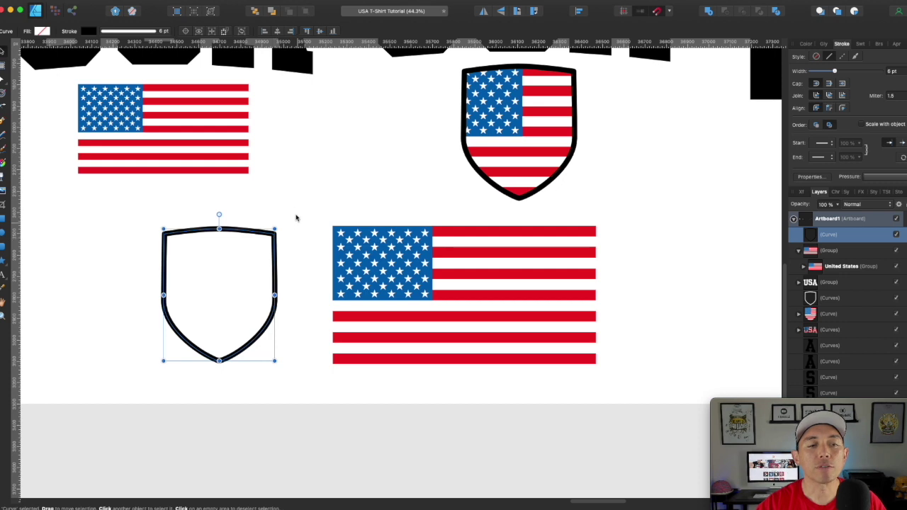
click(421, 282)
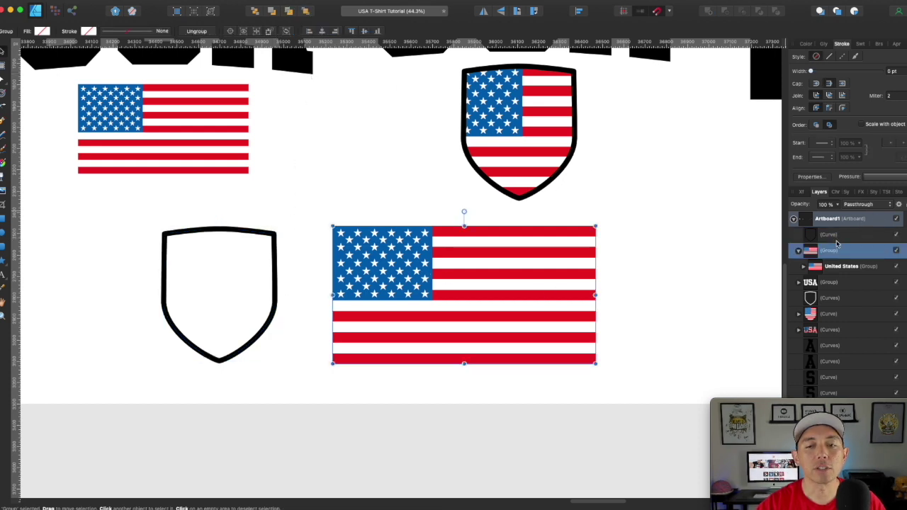
drag(499, 270, 290, 271)
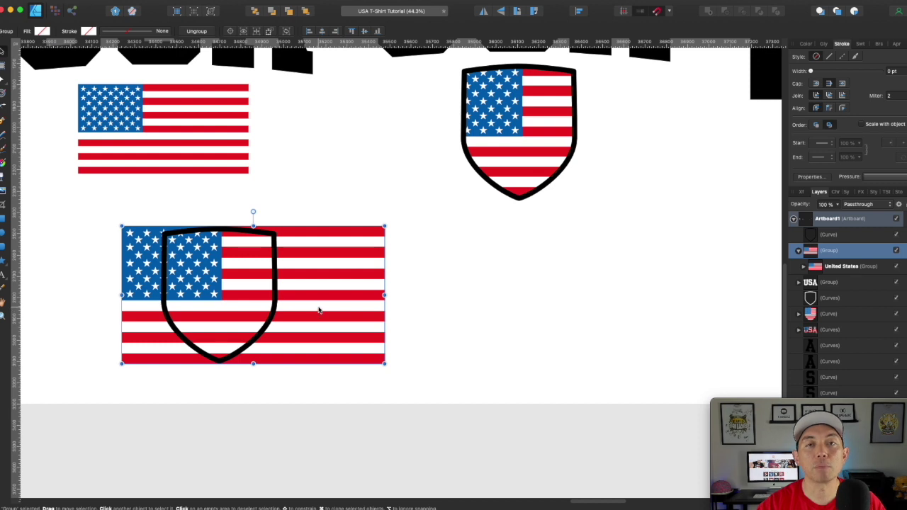
Bring the large flag to the front and clip it inside the shield curve by nesting it in that layer
click(304, 11)
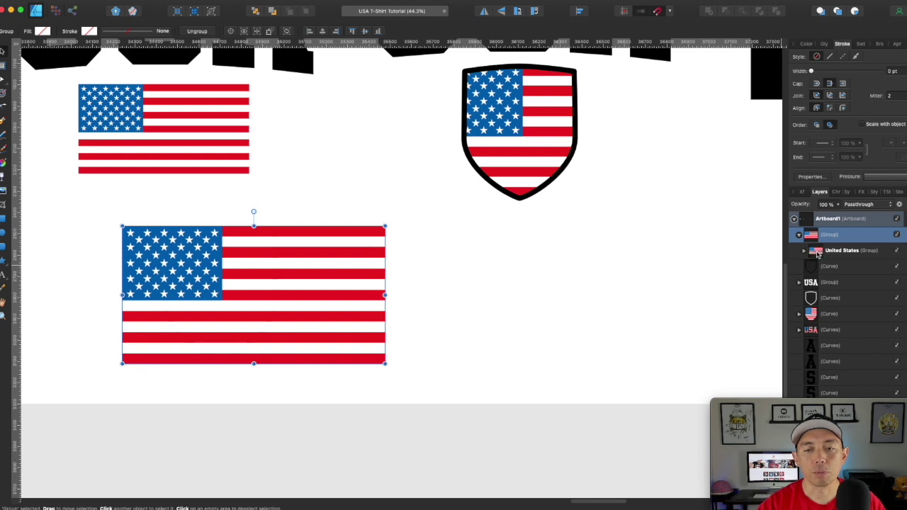
drag(815, 253, 851, 276)
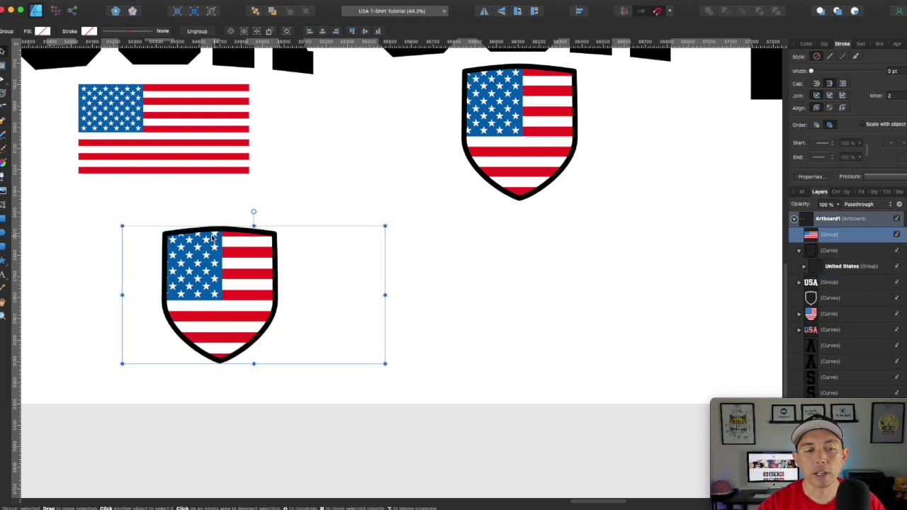
click(374, 203)
Move the newly clipped flag shield beneath the second USA design's shield, and delete it
drag(262, 273, 528, 296)
scroll(617, 324, up, 5)
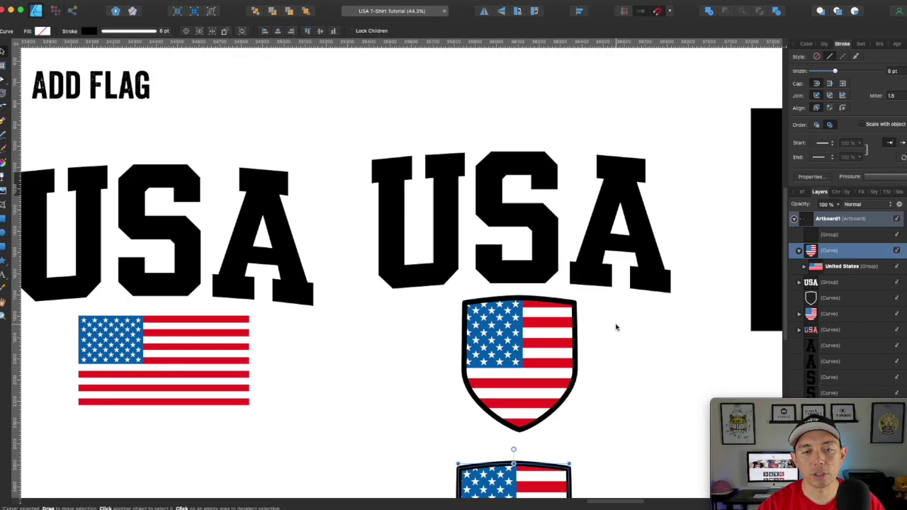
scroll(605, 265, down, 2)
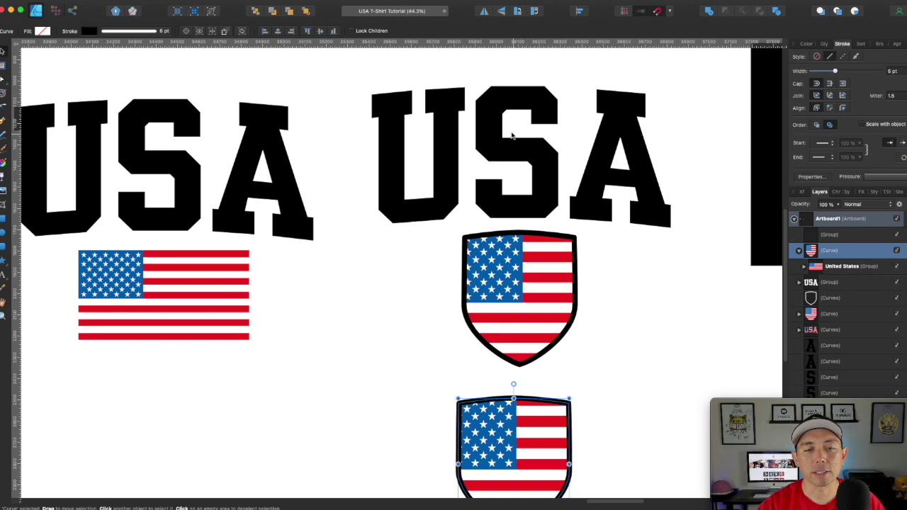
click(575, 435)
click(567, 432)
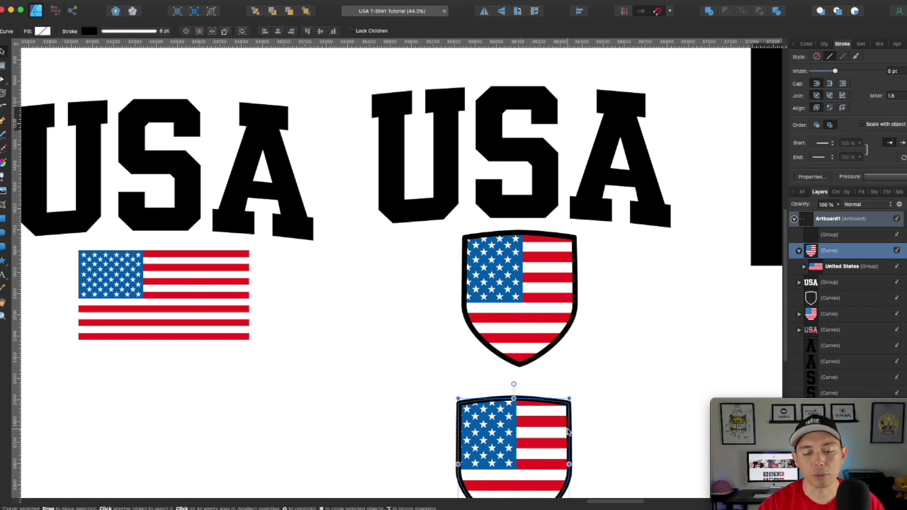
key(Delete)
click(579, 399)
Duplicate the second design's black USA lettering group and place the copy below the black panel with the flag-filled USA
scroll(520, 333, right, 10)
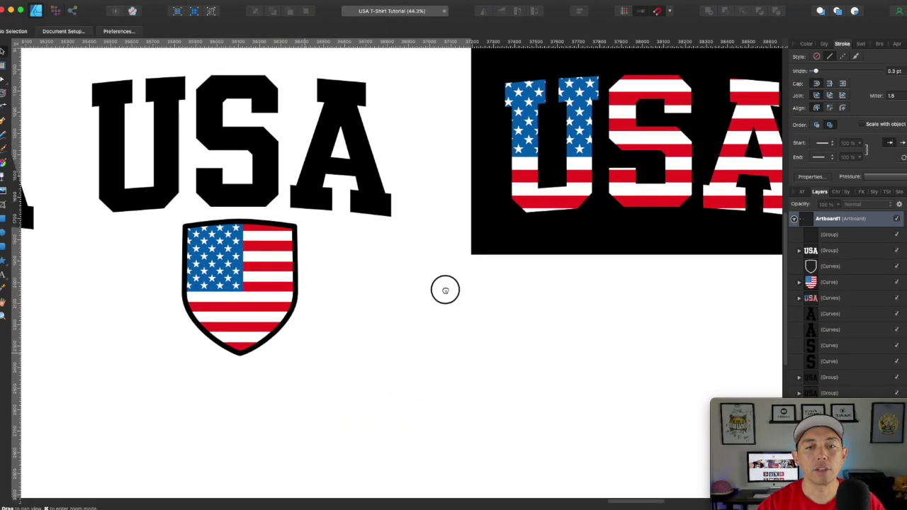
scroll(302, 283, right, 2)
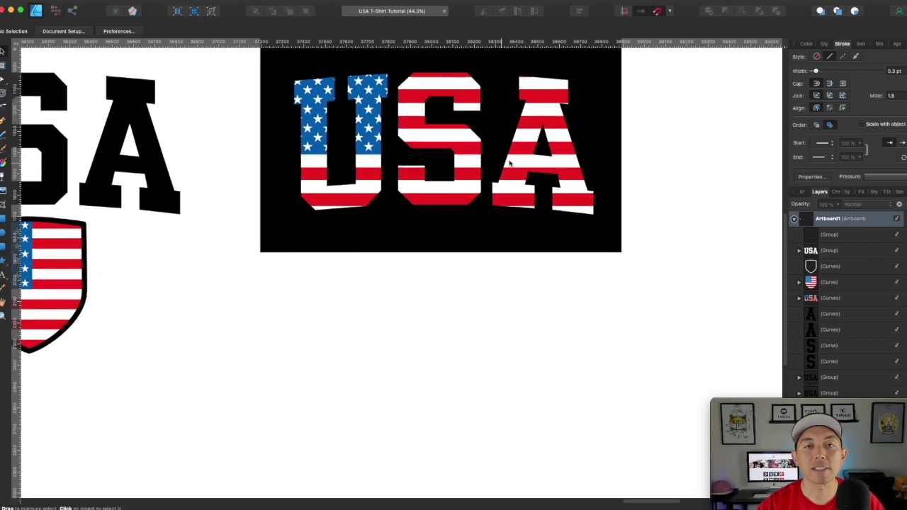
scroll(500, 302, down, 2)
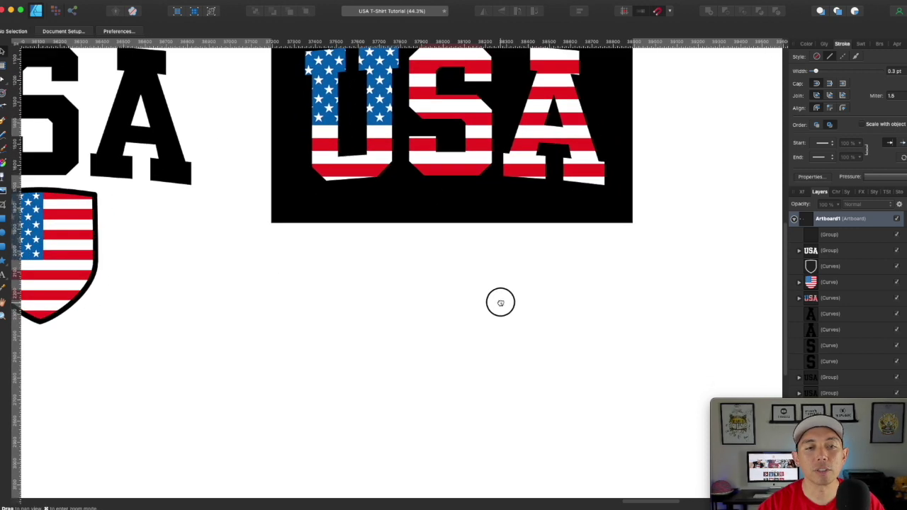
scroll(537, 310, left, 3)
scroll(537, 310, left, 2)
click(235, 156)
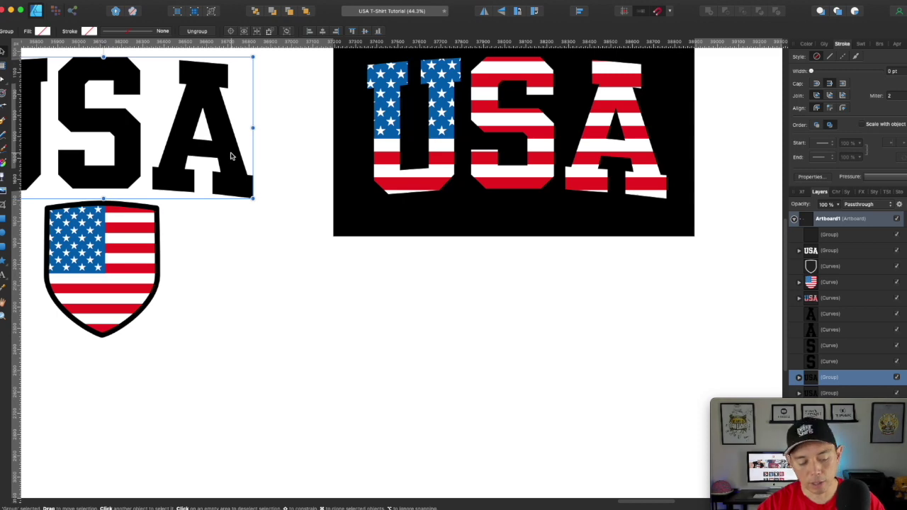
drag(231, 155, 658, 368)
scroll(277, 216, down, 5)
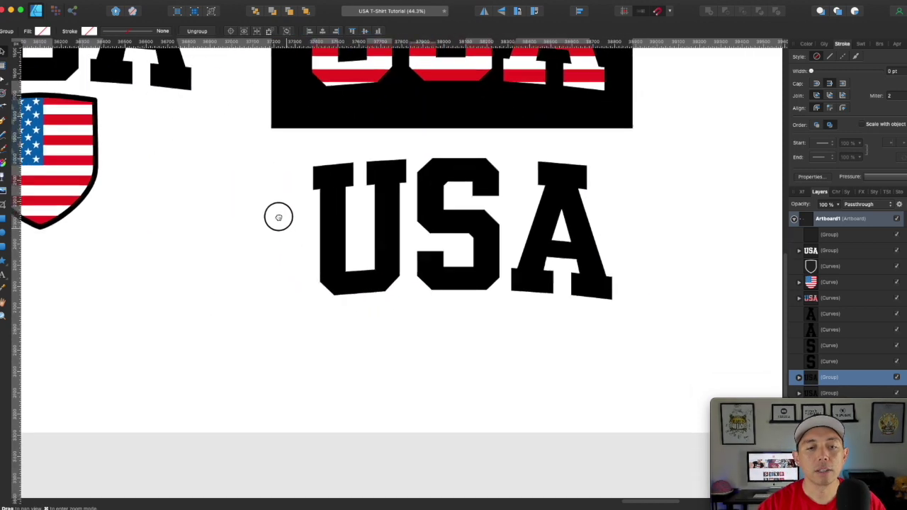
Bring the rectangular flag from beneath the first USA design over the copied lettering and enlarge it to cover all three letters
scroll(397, 216, left, 3)
scroll(397, 216, left, 10)
click(159, 132)
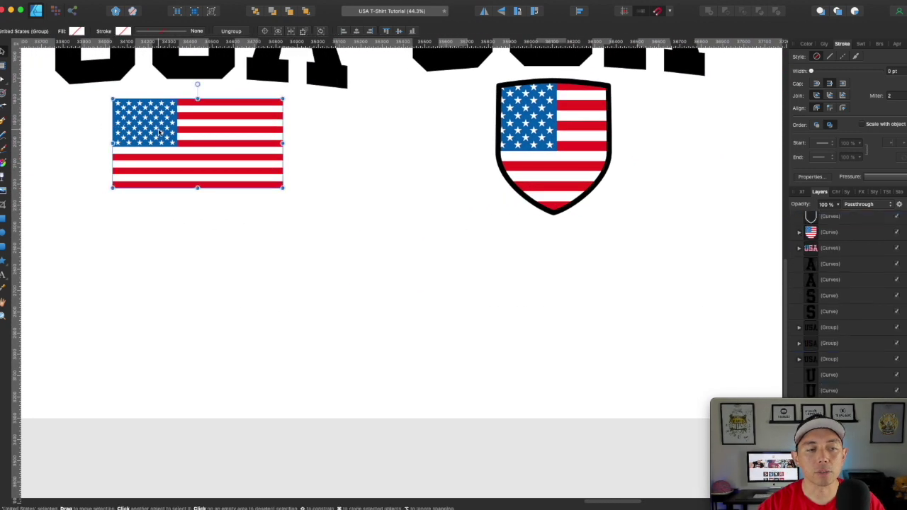
drag(159, 131, 656, 269)
drag(649, 197, 141, 160)
scroll(257, 158, right, 2)
drag(177, 220, 368, 129)
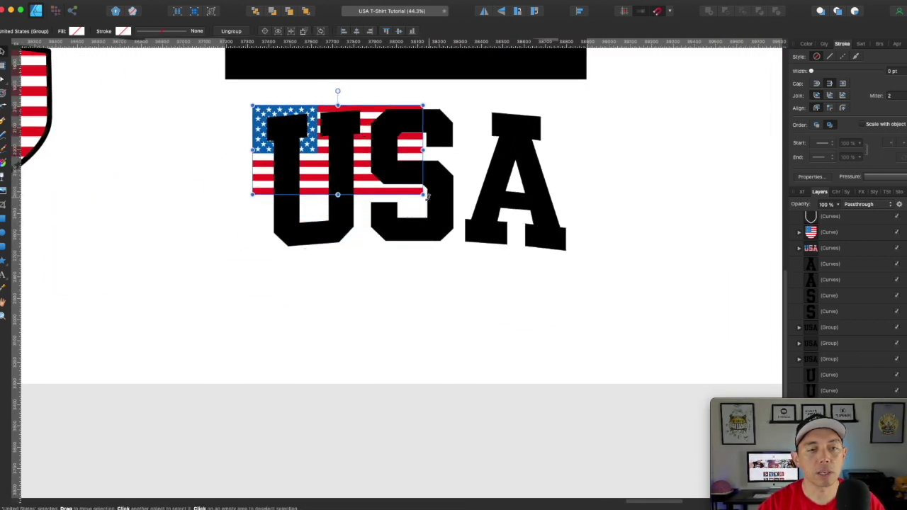
drag(423, 195, 591, 245)
drag(517, 255, 514, 251)
Bring the copied USA lettering and the flag to the front, and place the flag layer directly beneath the lettering layer
click(407, 225)
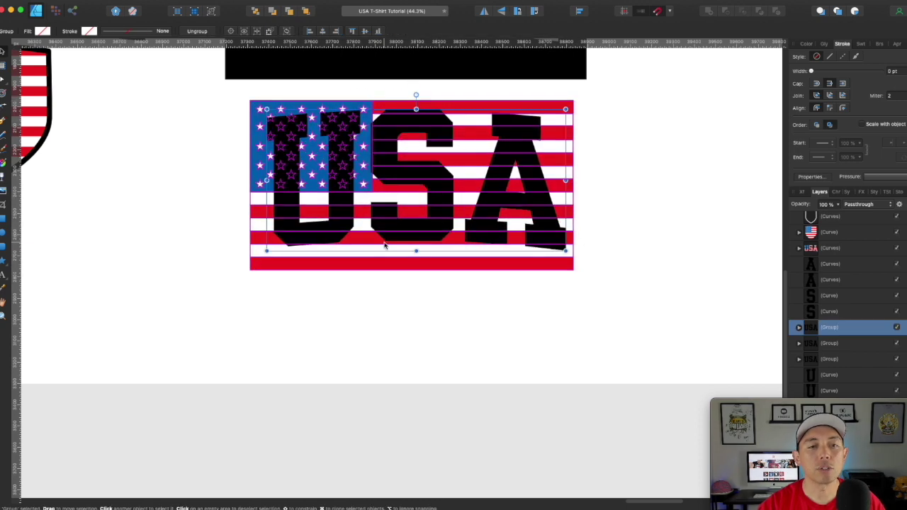
click(600, 283)
click(541, 240)
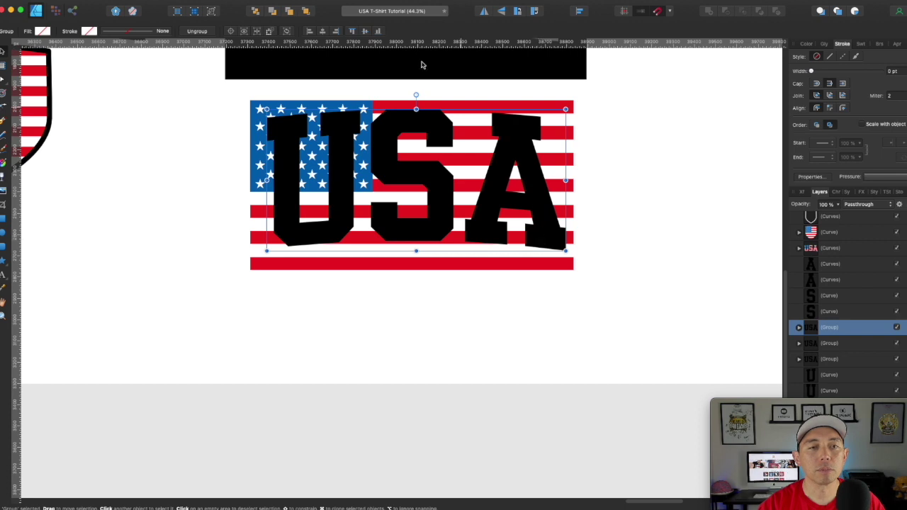
click(305, 10)
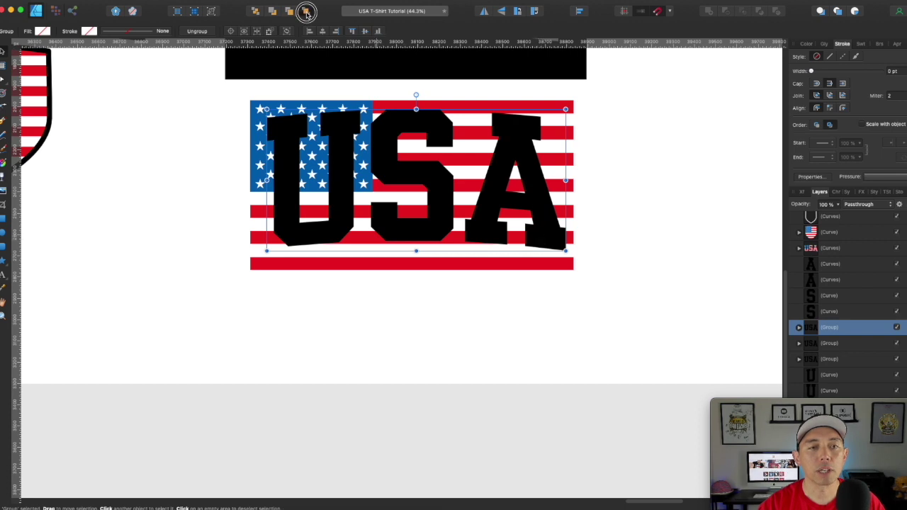
click(377, 261)
click(305, 10)
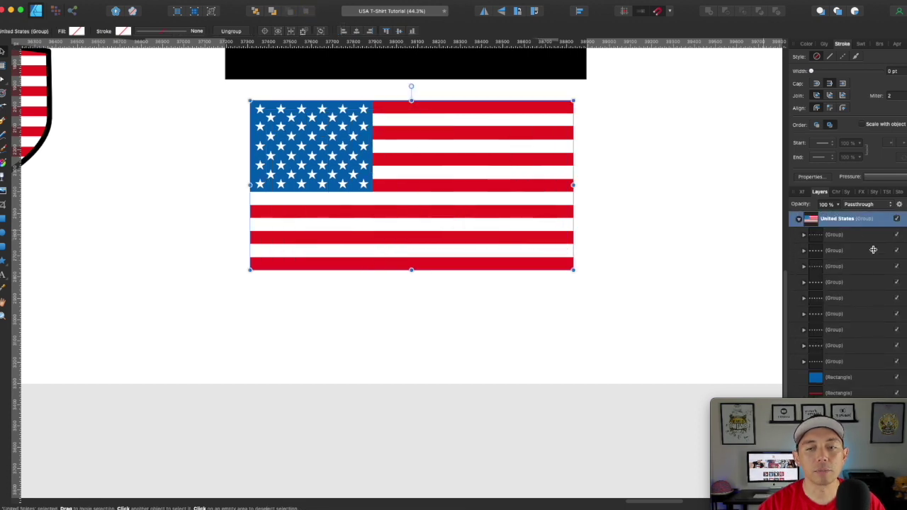
click(800, 220)
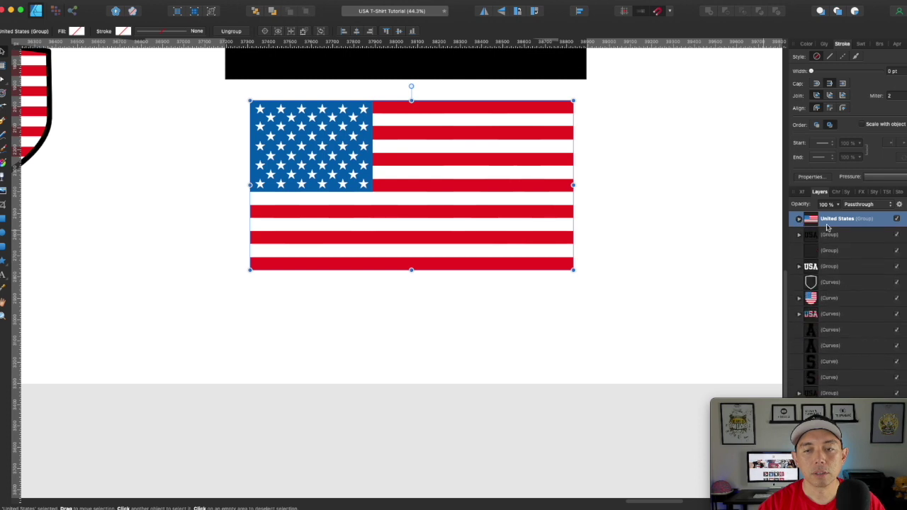
drag(811, 221, 803, 247)
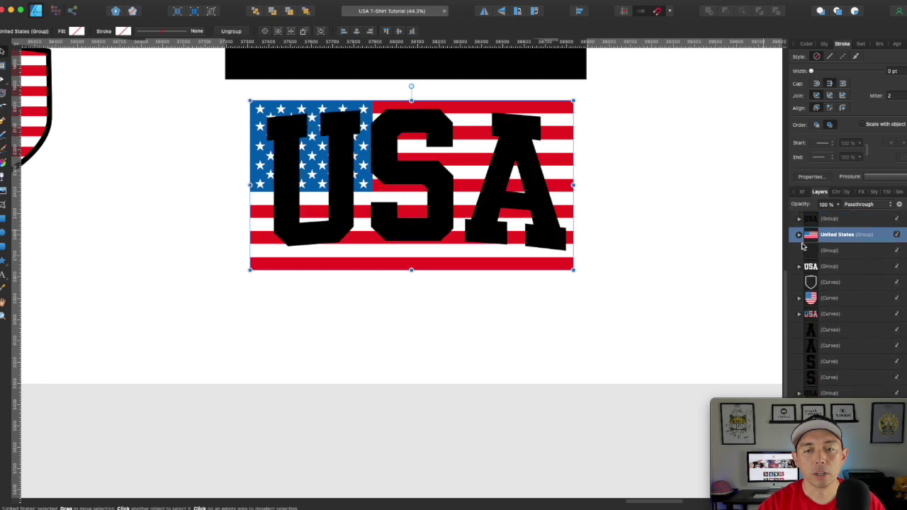
Ungroup the copied USA lettering and merge its three letters into one curves object with the Add operation
click(836, 220)
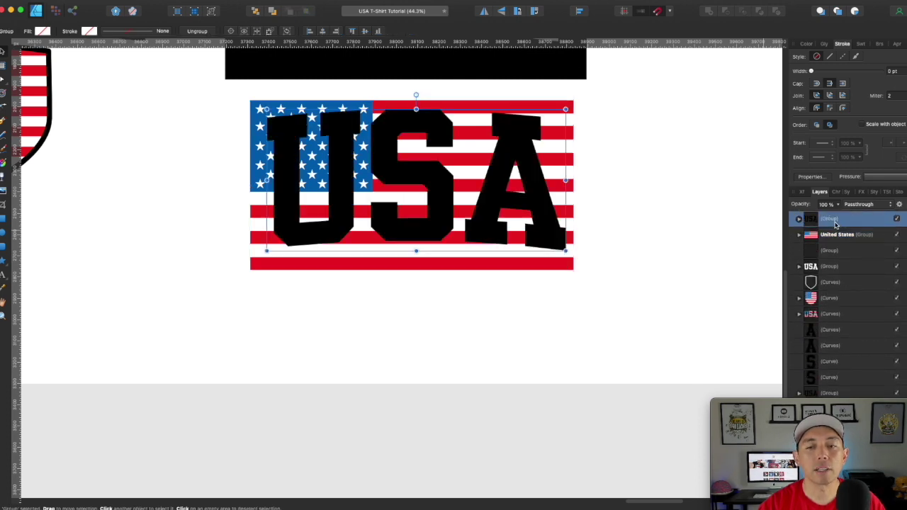
click(799, 220)
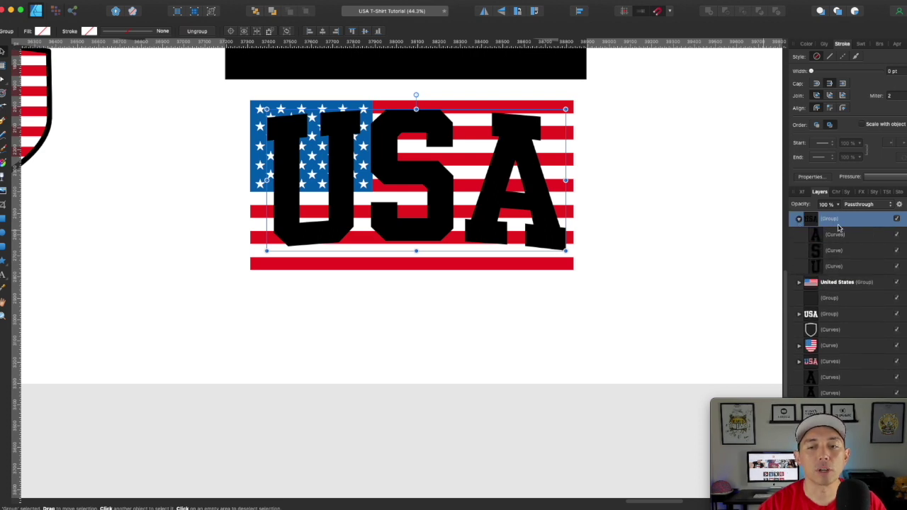
click(799, 221)
click(839, 219)
click(199, 31)
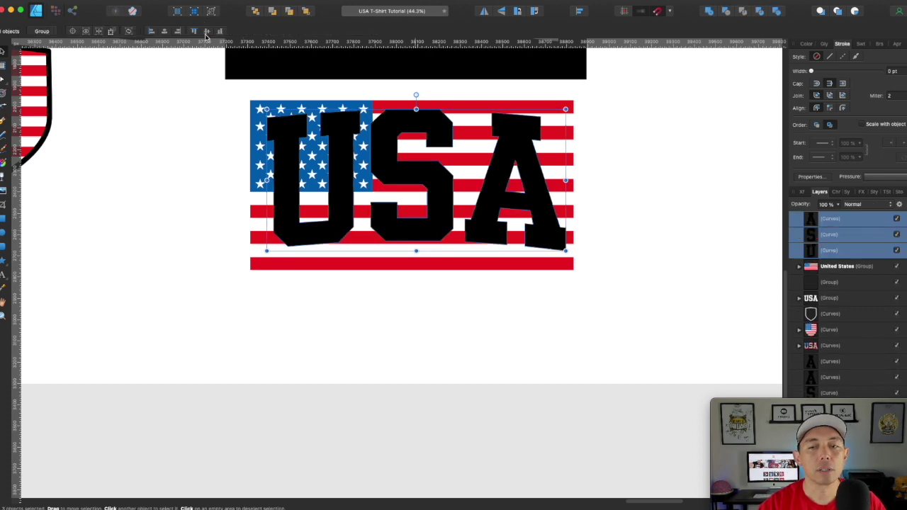
click(708, 12)
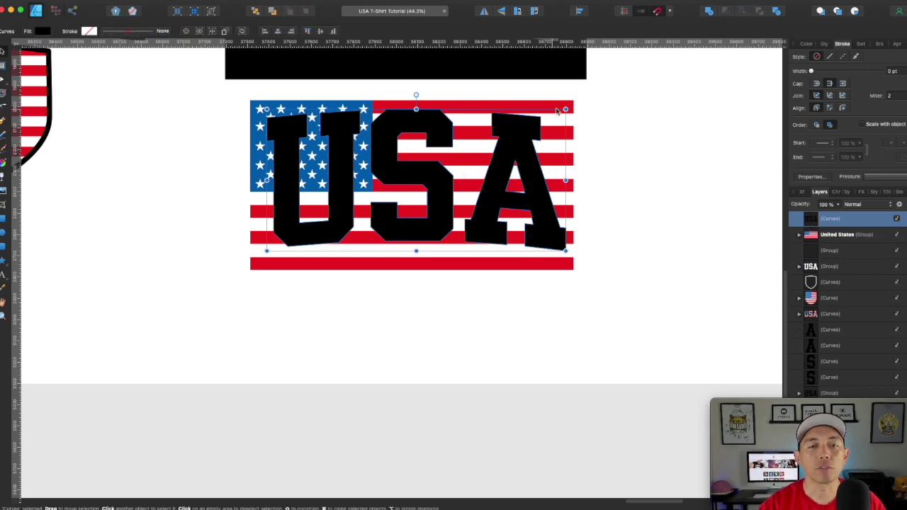
Bring the flag to the front and clip it inside the merged USA lettering by nesting it in that curves layer
click(568, 107)
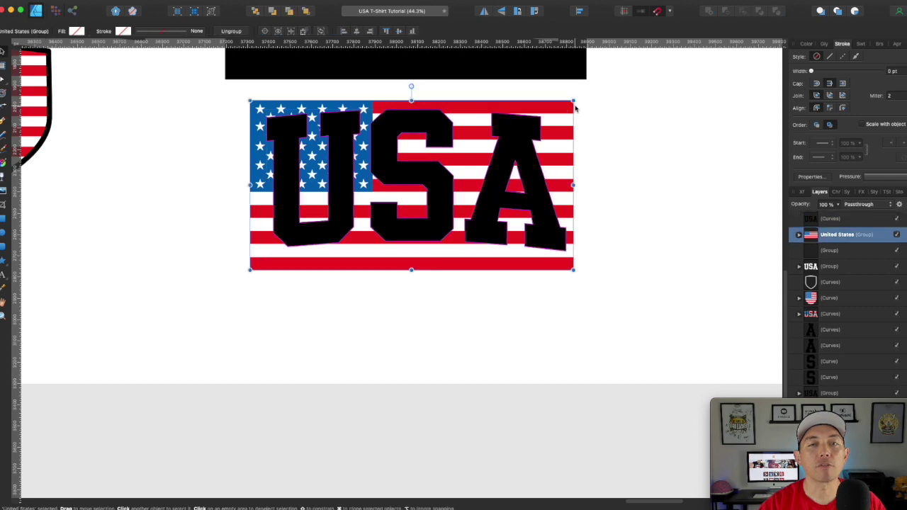
click(305, 8)
drag(806, 221, 865, 248)
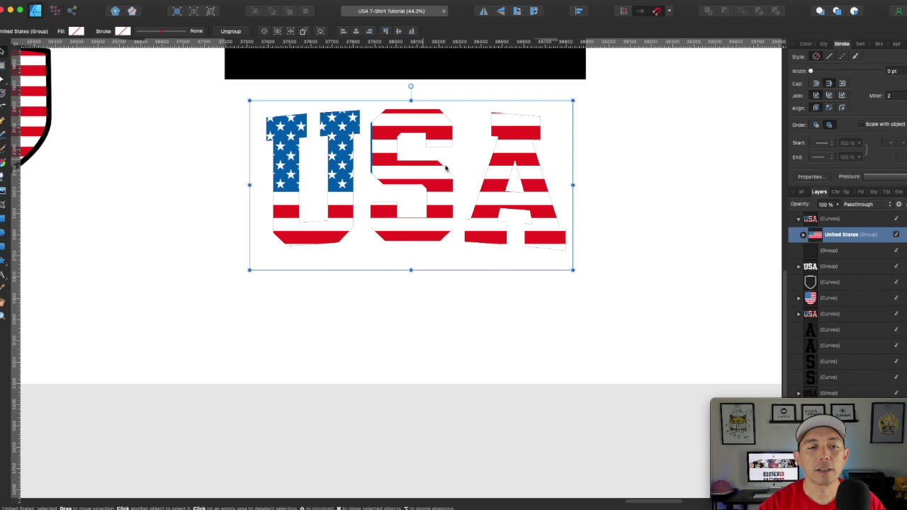
Select the United States flag group nested in the lettering and shift it slightly left so the blue field clears the S
click(635, 217)
scroll(636, 217, up, 1)
click(804, 235)
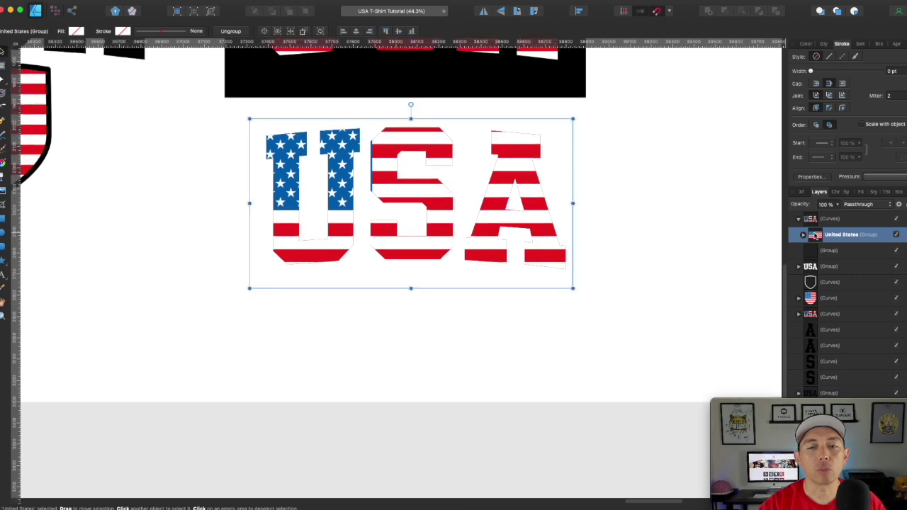
click(803, 235)
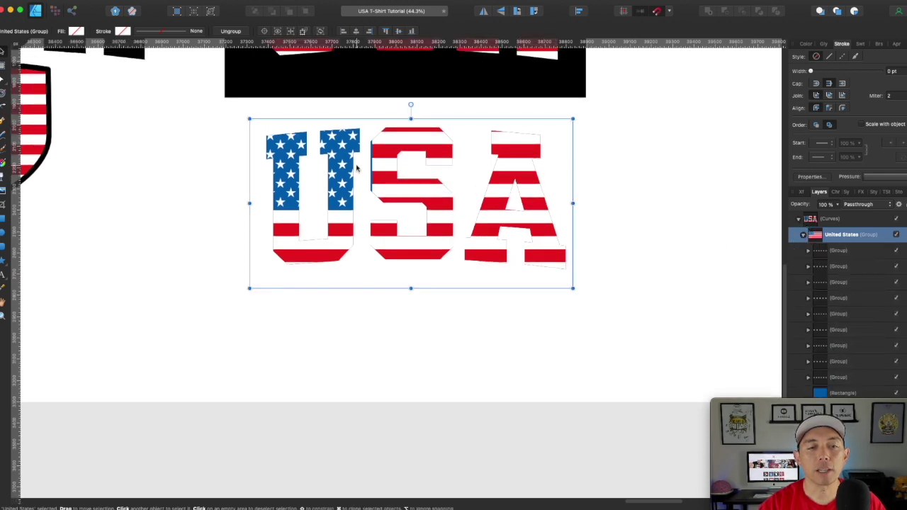
scroll(863, 349, up, 1)
click(830, 253)
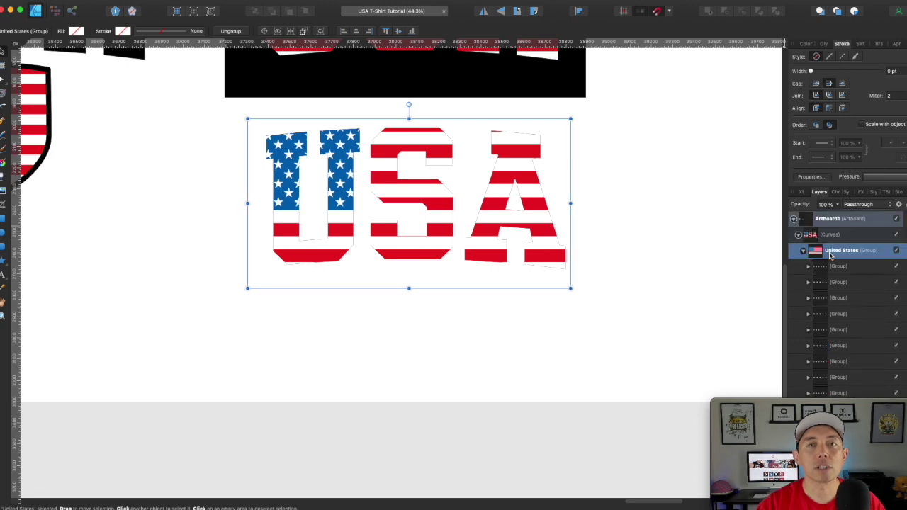
Try nudging the nested flag to the right so its blue starred field extends over part of the S
key(shift+Right)
key(shift+Right)
key(shift+Right)
key(shift+Right)
key(shift+Right)
key(shift+Right)
key(shift+Right)
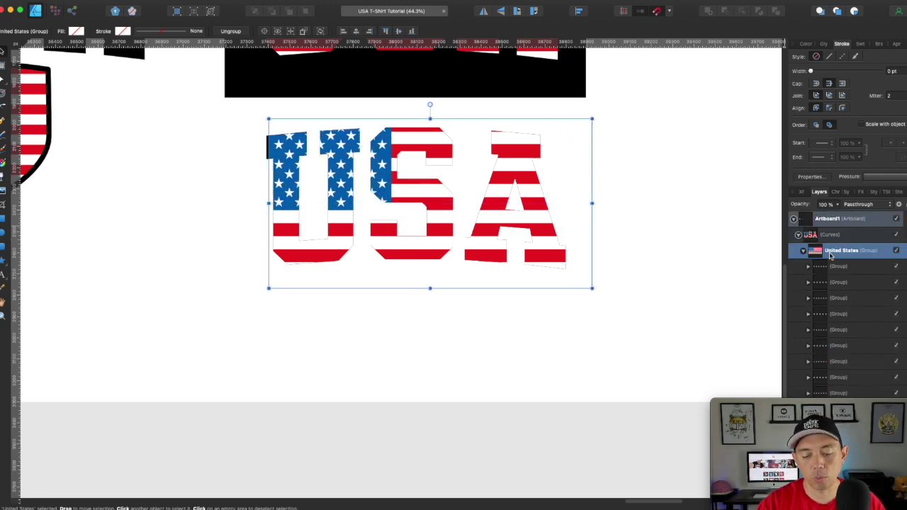
Nudge the nested flag back left until its blue field fills only the upper part of the U
key(shift+Left)
key(shift+Left)
key(shift+Left)
key(shift+Left)
key(shift+Left)
key(shift+Left)
key(shift+Left)
key(shift+Left)
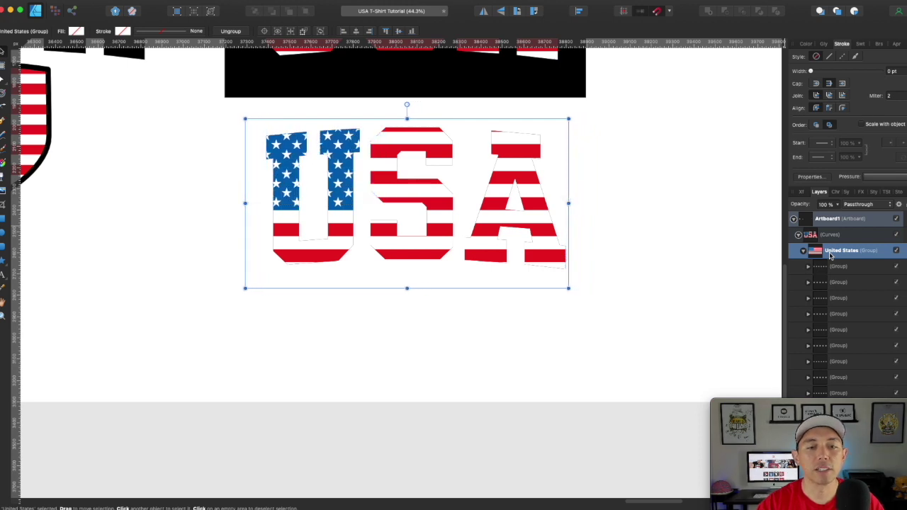
Extend the black background rectangle downward so it also sits behind the lower flag-filled USA lettering
click(668, 210)
click(408, 96)
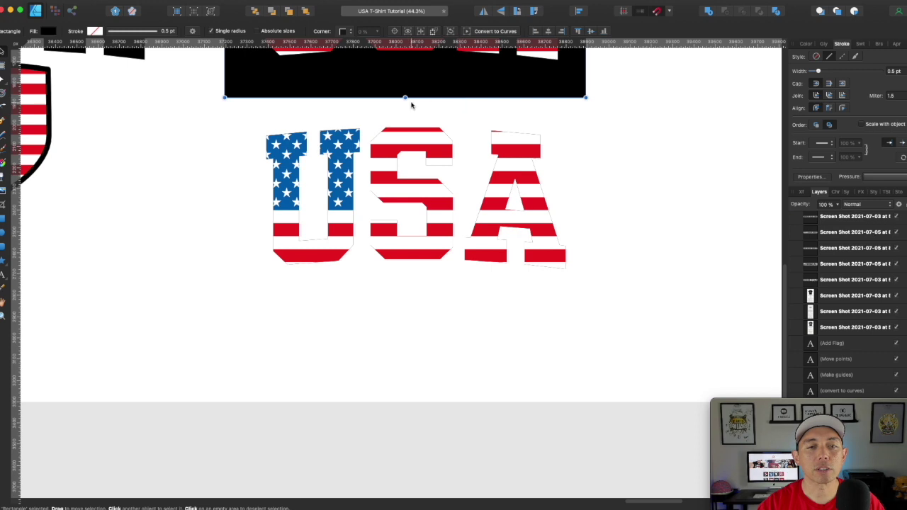
drag(405, 96, 405, 347)
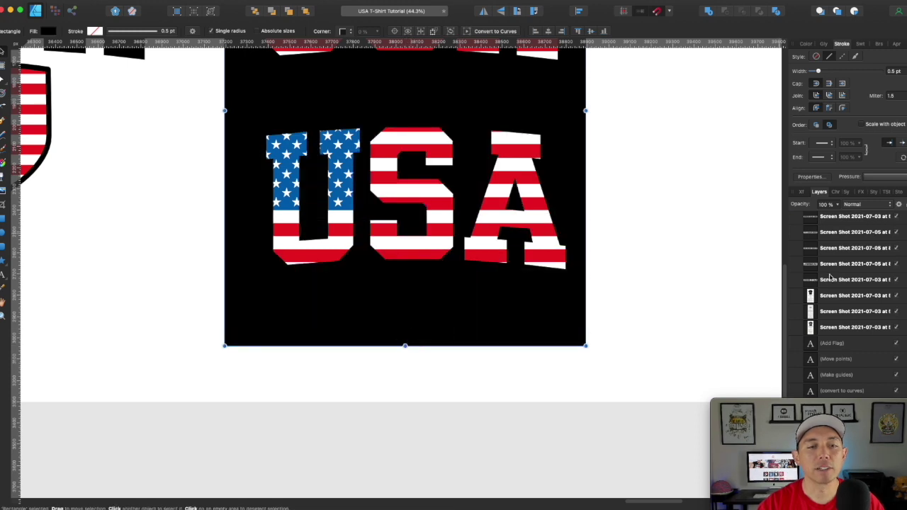
scroll(688, 293, up, 5)
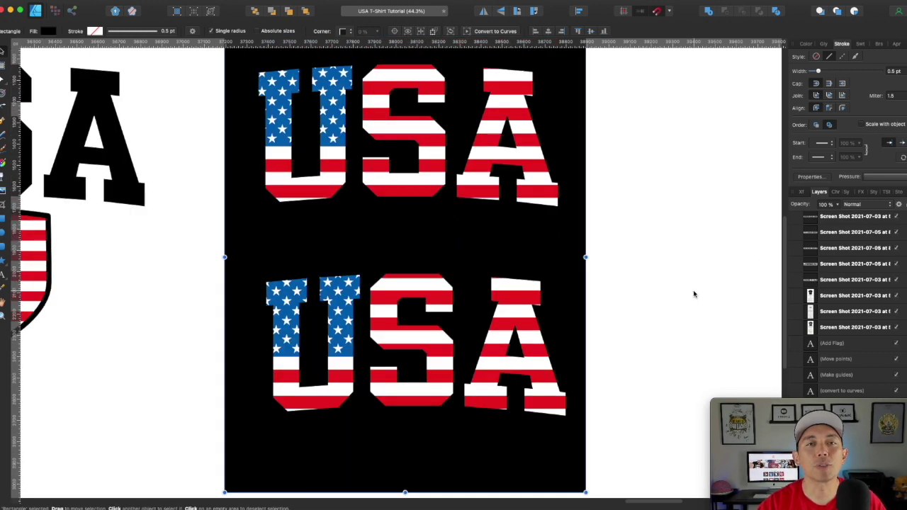
scroll(652, 295, up, 1)
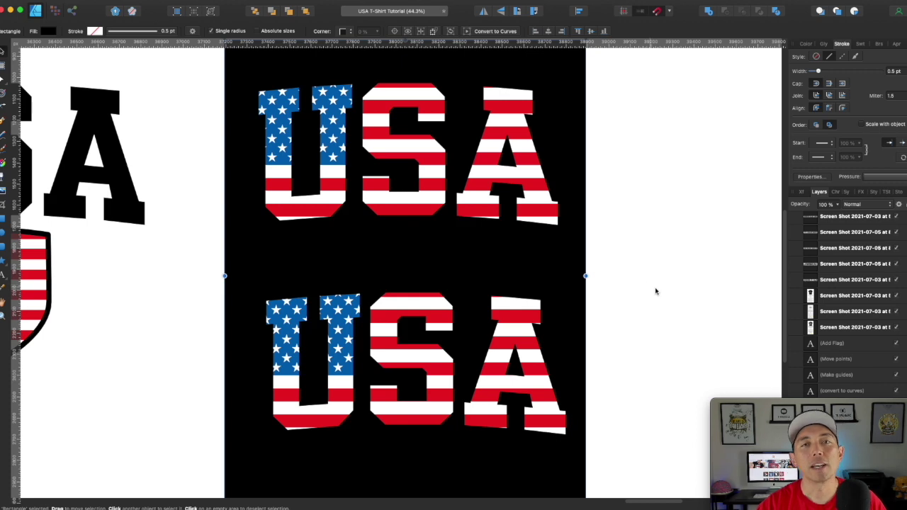
Examine the white USA lettering and flag shield design on its black background
key(super+minus)
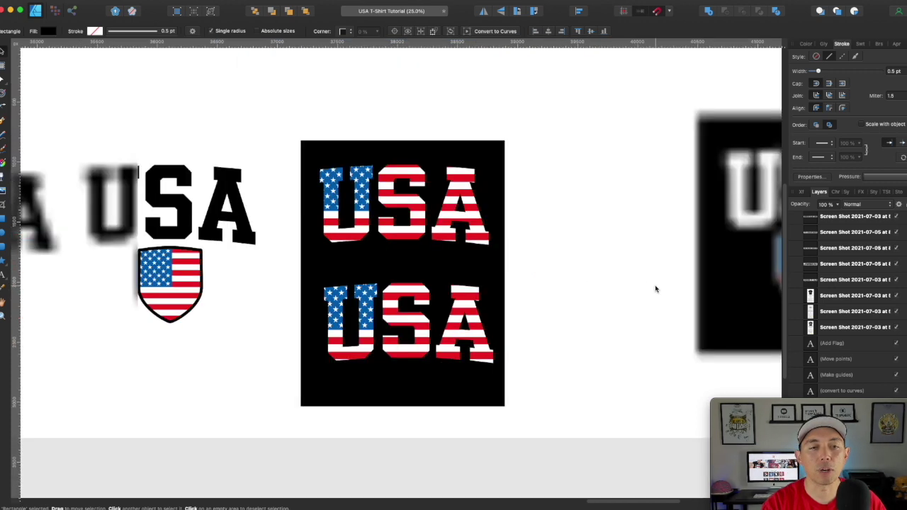
drag(387, 250, 308, 250)
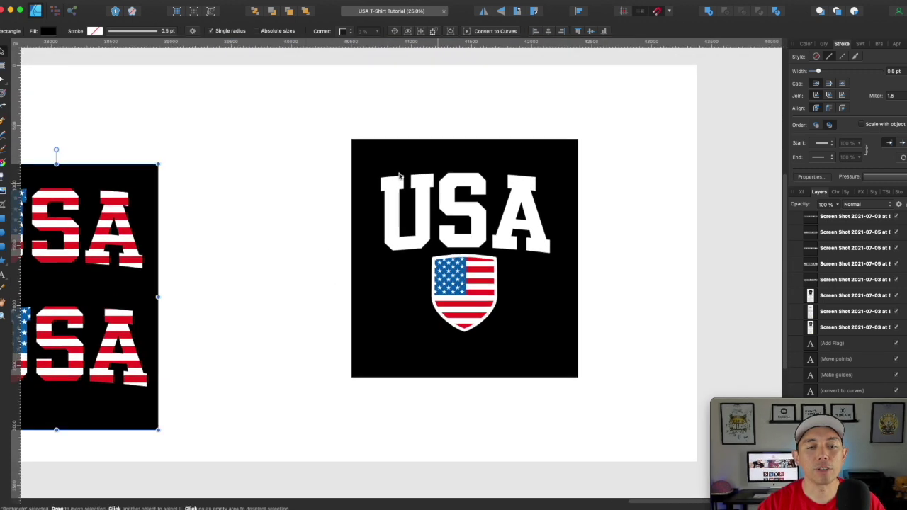
key(super+equal)
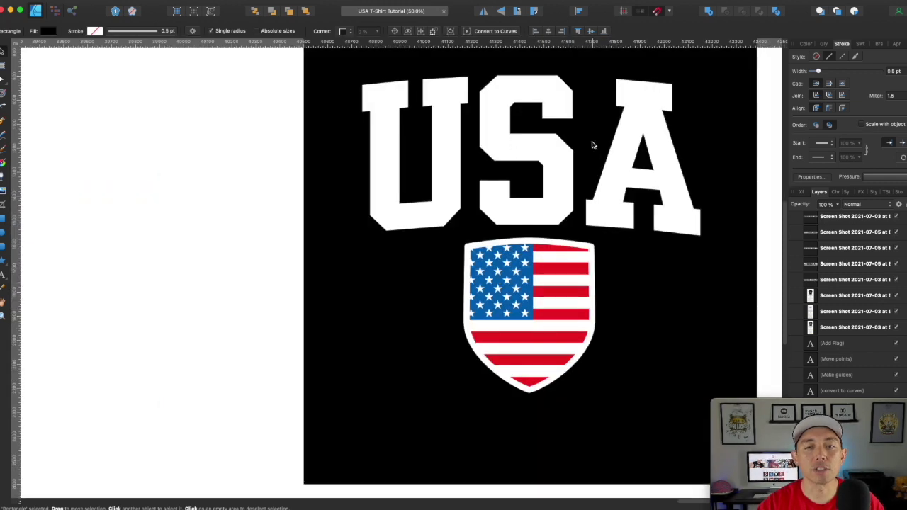
click(630, 144)
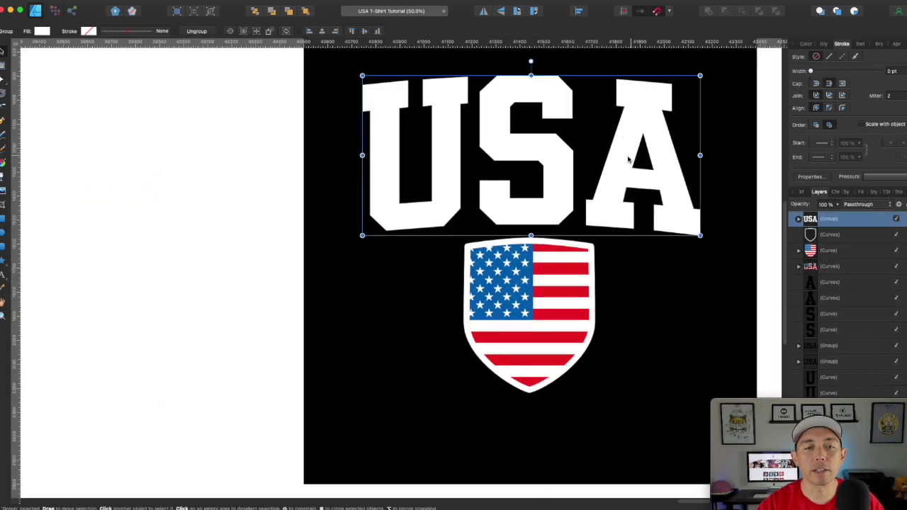
click(584, 275)
click(199, 194)
drag(347, 195, 230, 205)
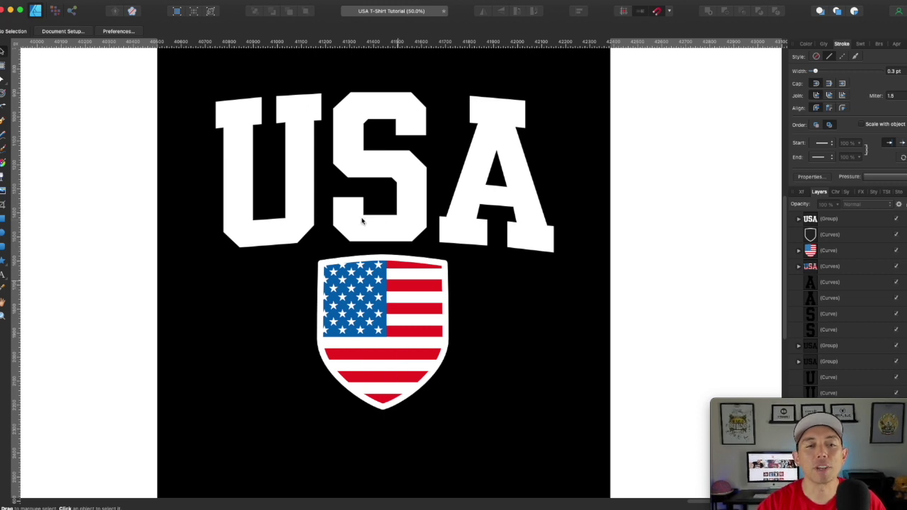
key(super+minus)
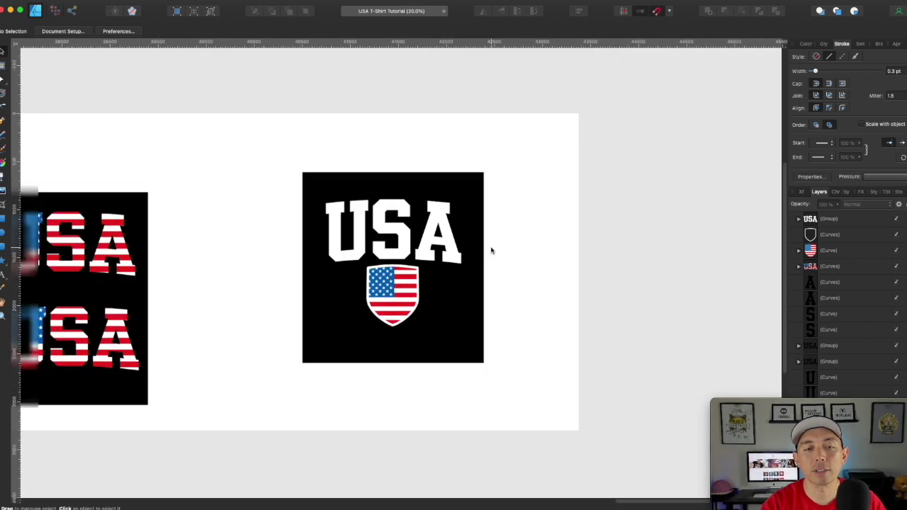
Look back across the artboard past the font and arc samples to the reference T-shirt listings
key(super+minus)
scroll(280, 221, left, 10)
scroll(279, 220, left, 20)
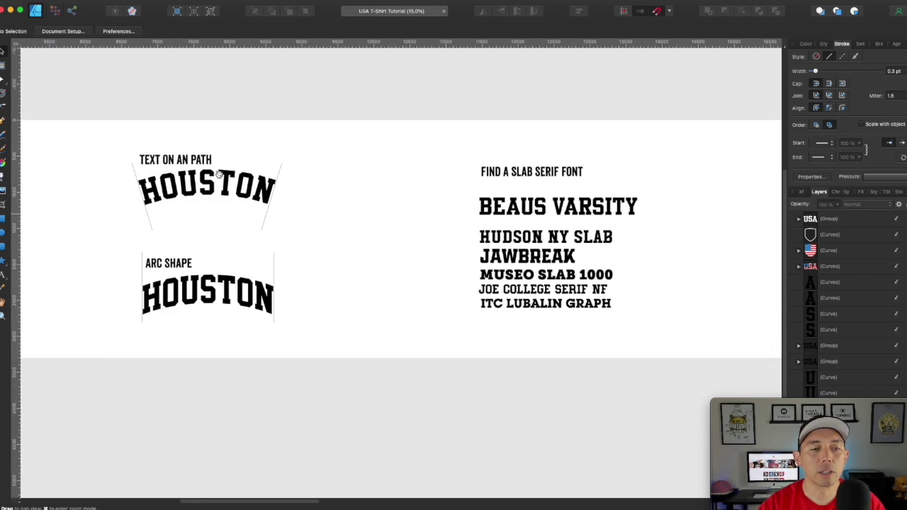
scroll(219, 174, left, 15)
scroll(397, 201, up, 3)
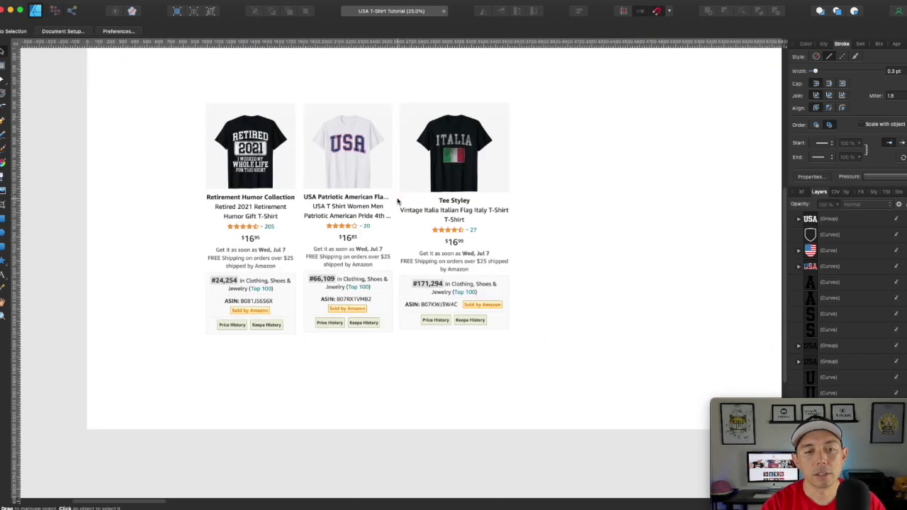
scroll(396, 201, up, 3)
scroll(397, 202, up, 3)
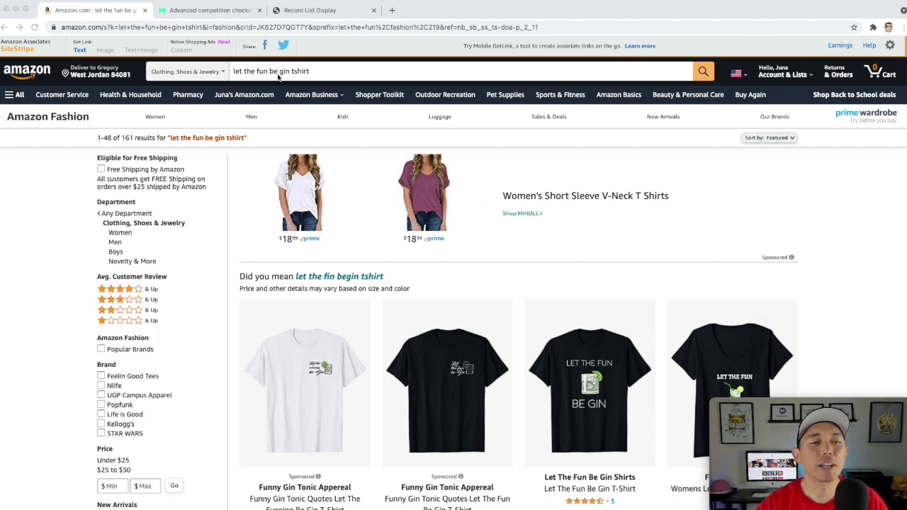
Examine the designs and sales ranks in the Amazon results for "let the fun be gin tshirt"
scroll(462, 312, down, 3)
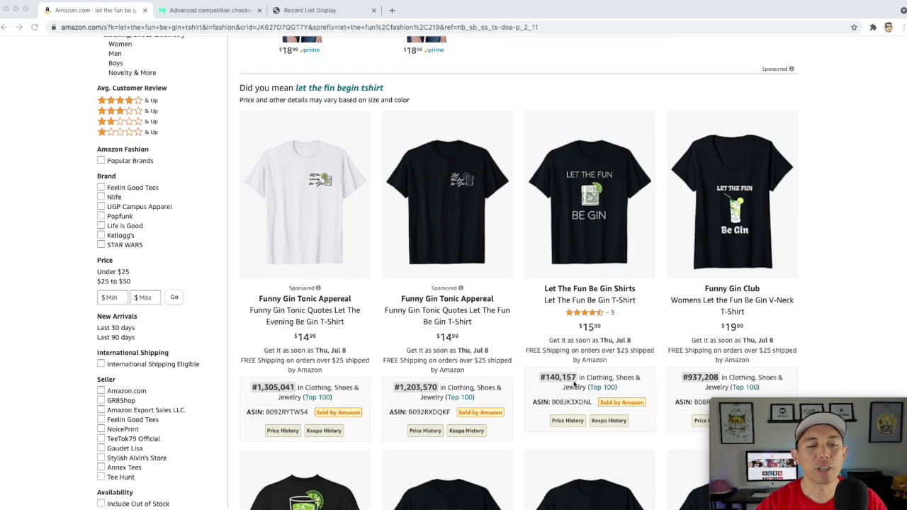
scroll(646, 353, down, 1)
scroll(701, 351, down, 3)
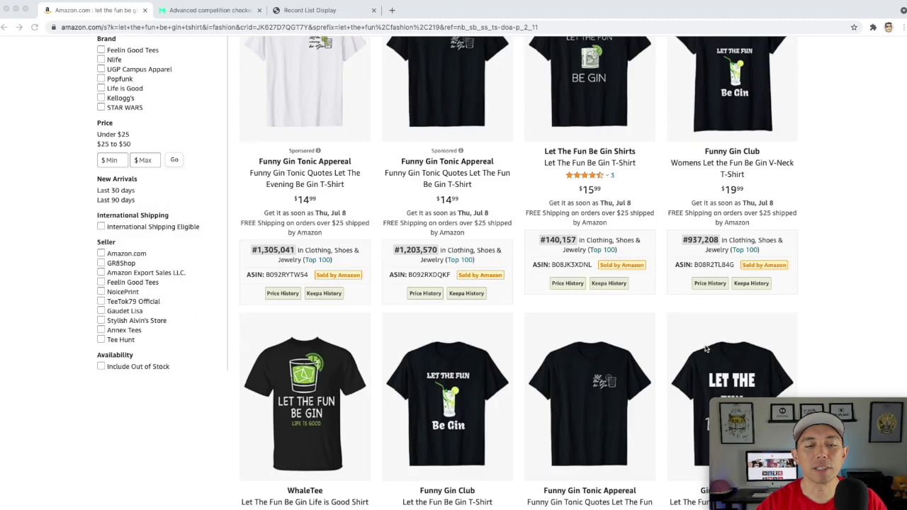
scroll(414, 462, down, 2)
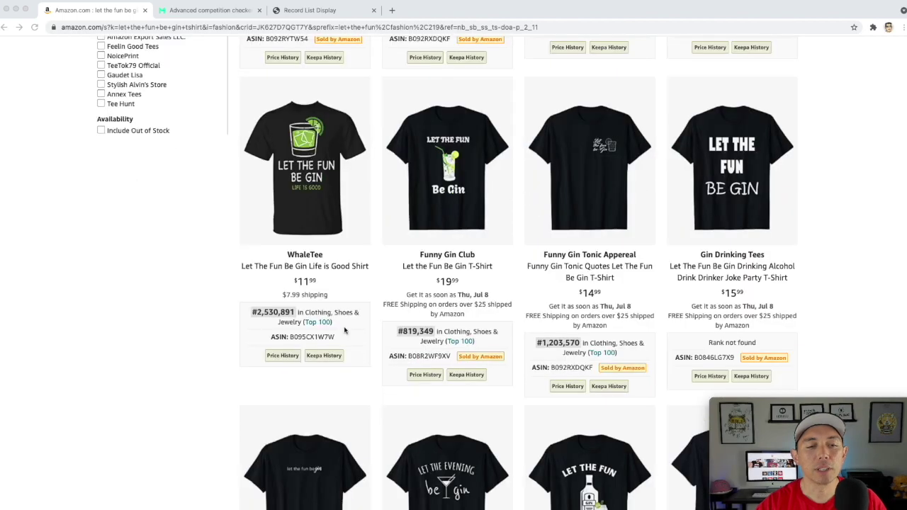
scroll(608, 345, down, 3)
scroll(607, 345, down, 5)
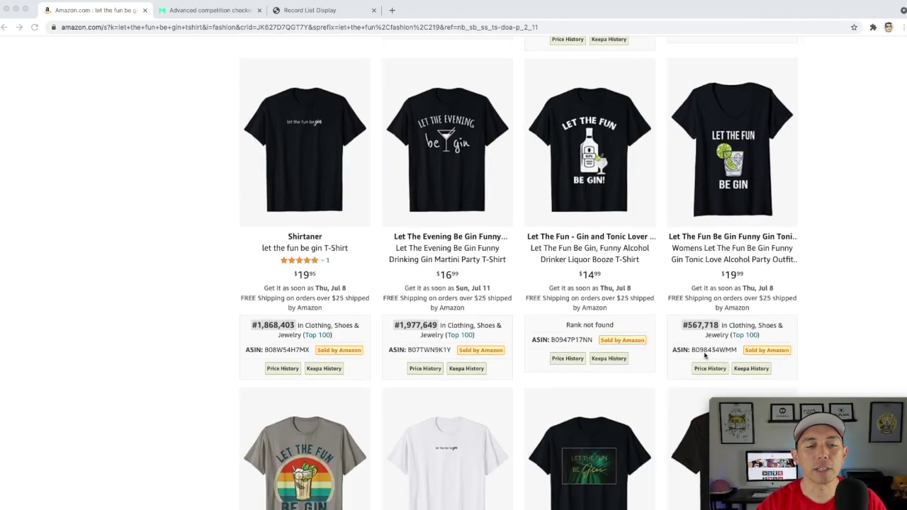
scroll(339, 366, down, 2)
scroll(315, 356, up, 15)
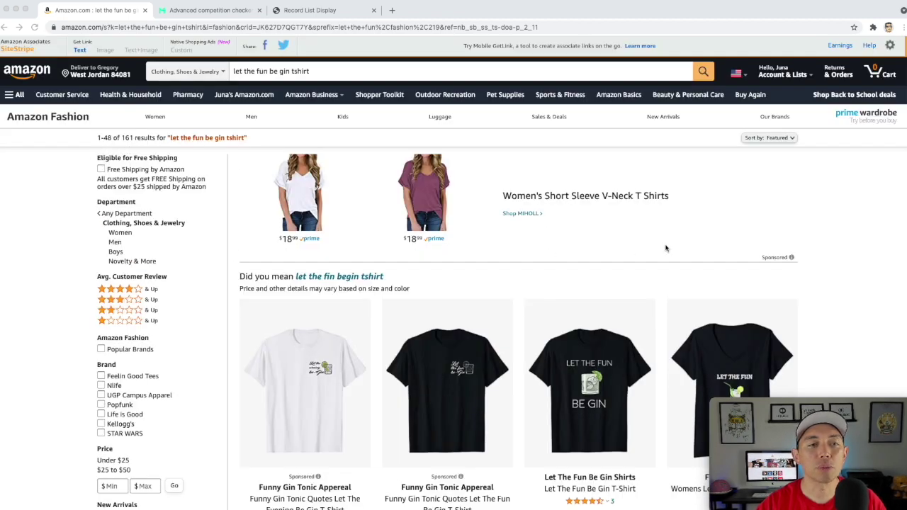
scroll(573, 275, down, 2)
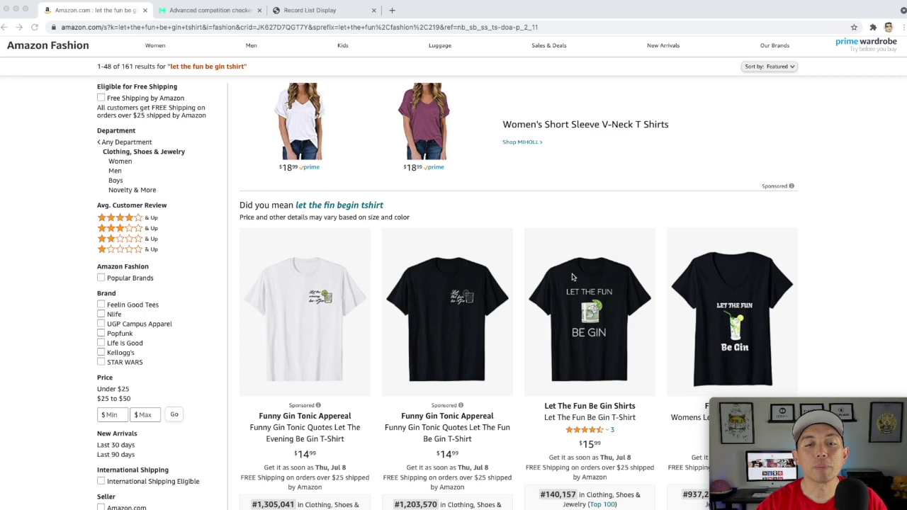
scroll(572, 277, down, 1)
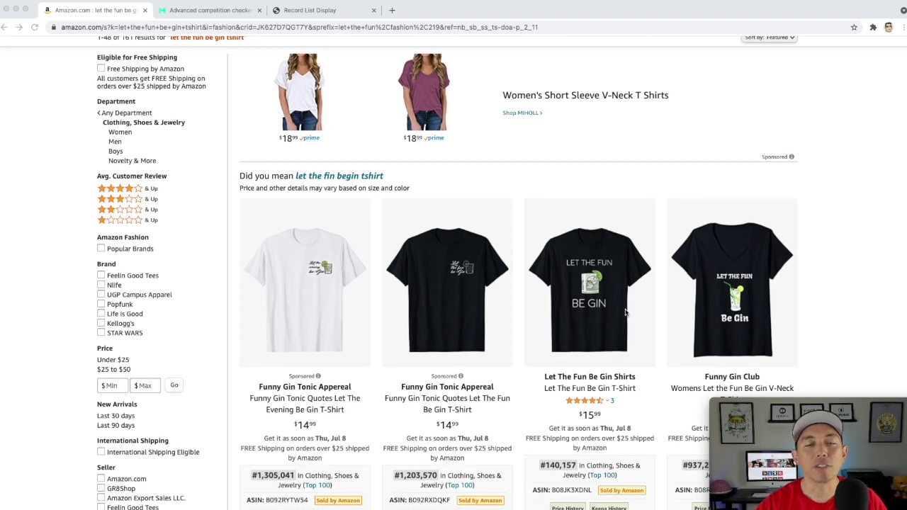
scroll(625, 312, down, 1)
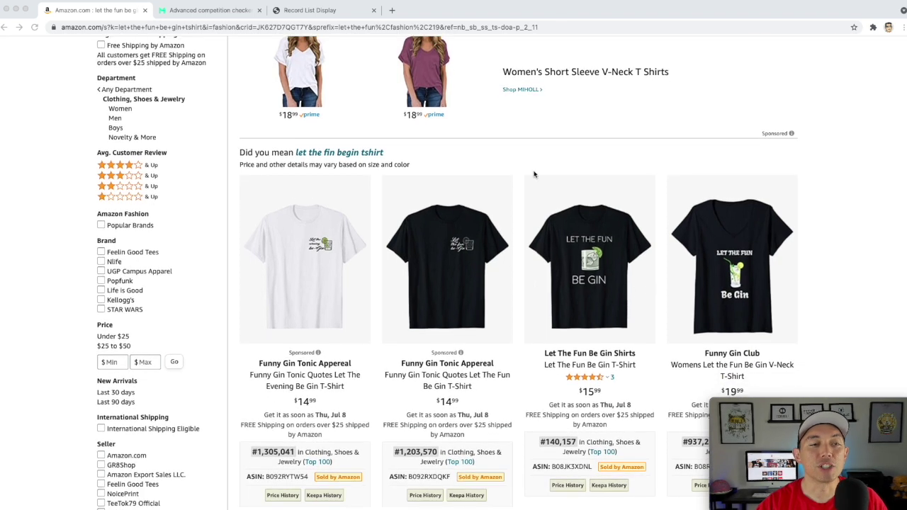
Check the phrase "let the fun be gin" in the Merch Informer competition checker and the USPTO trademark records
click(209, 11)
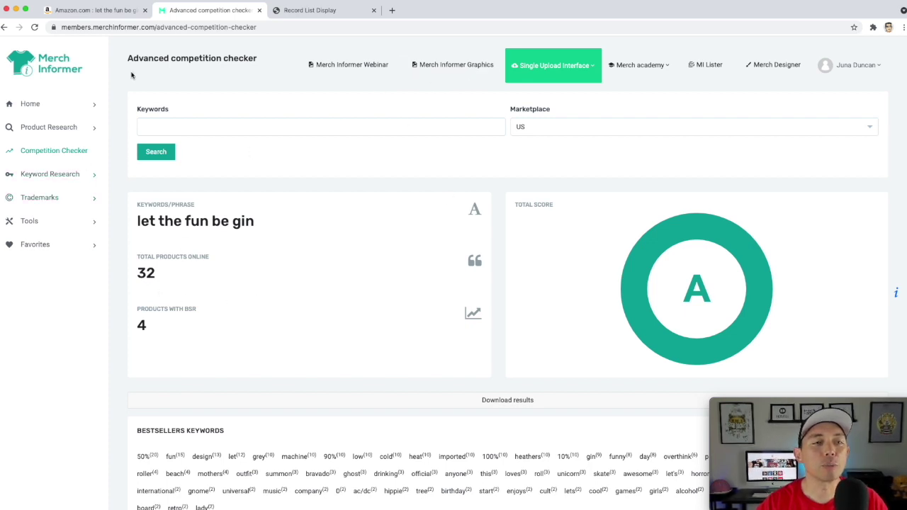
click(321, 14)
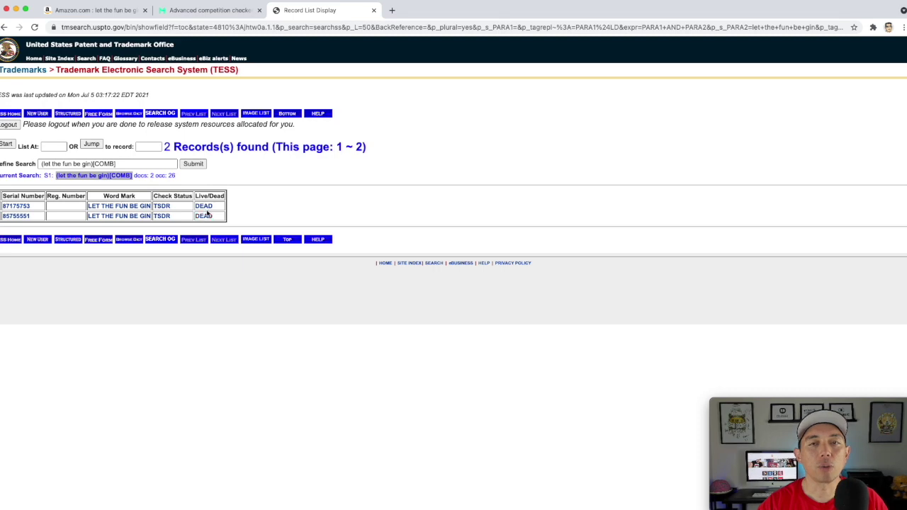
Return to the Amazon results and review the first row of "Let The Fun Be Gin" shirts again
click(101, 10)
scroll(499, 267, up, 3)
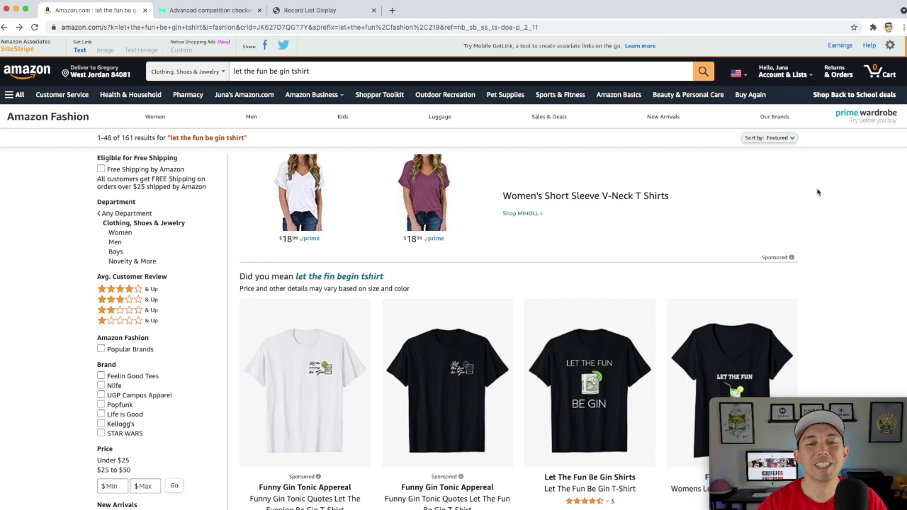
scroll(835, 225, down, 1)
scroll(834, 226, down, 5)
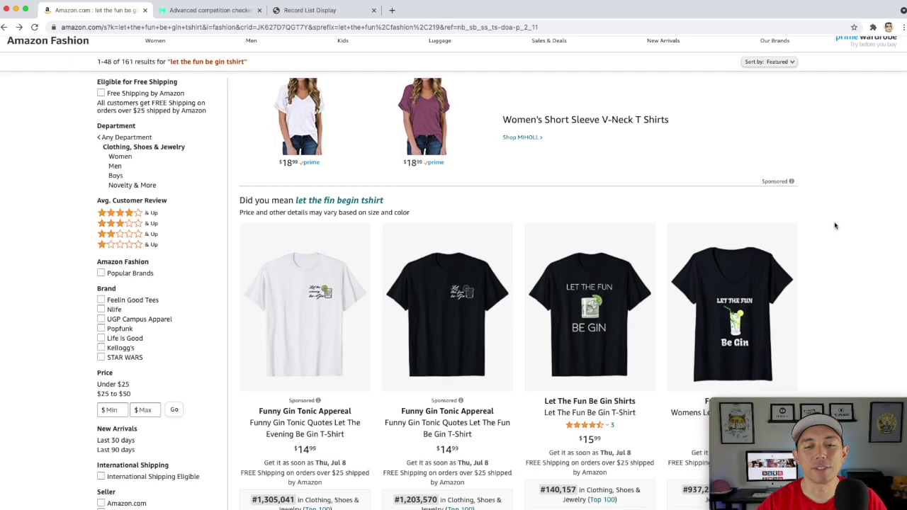
scroll(813, 221, up, 5)
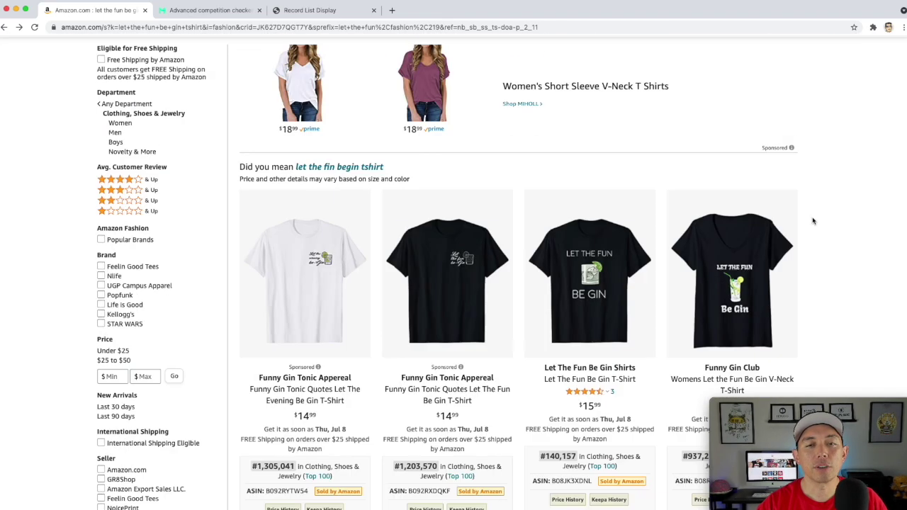